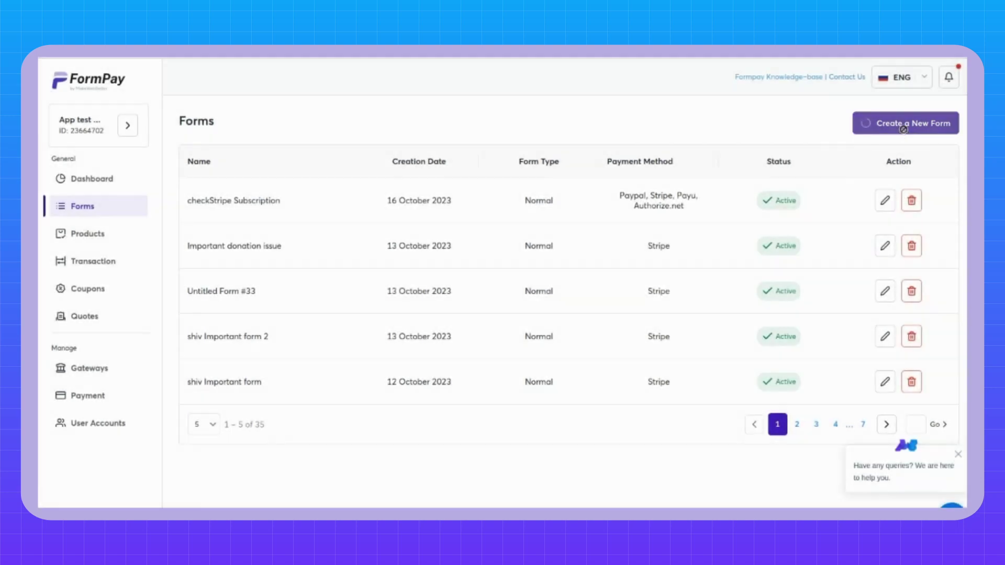
Create a new form from the Forms page, opening its edit settings.
{"action": "left_click", "coordinate": [904, 126]}
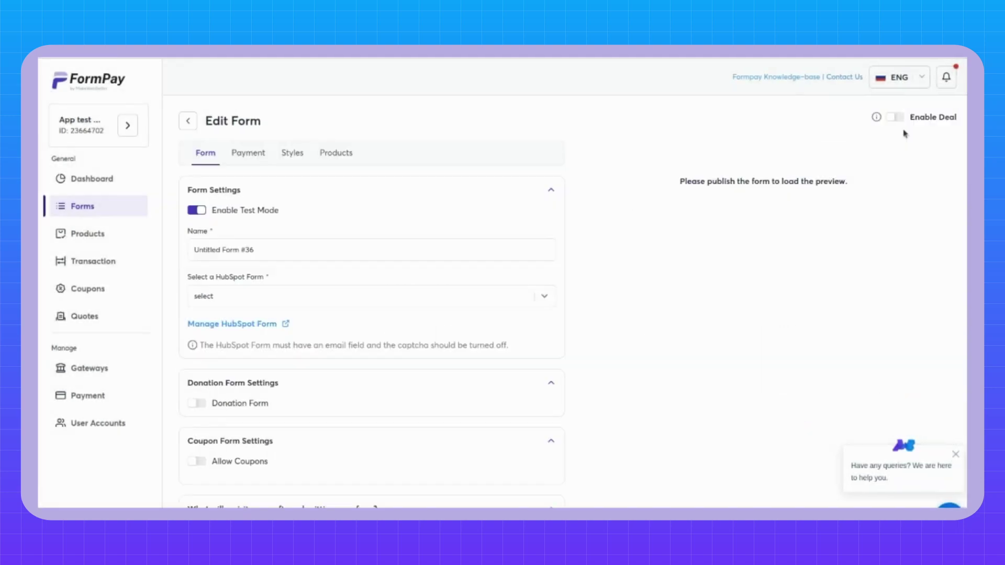
Name the form 'Donation Form' and link the 'New form (September 7, 2023 7:01:14 AM EDT)' HubSpot form.
{"action": "left_click", "coordinate": [403, 251]}
{"action": "key", "text": "BackSpace"}
{"action": "key", "text": "BackSpace"}
{"action": "key", "text": "BackSpace"}
{"action": "key", "text": "BackSpace"}
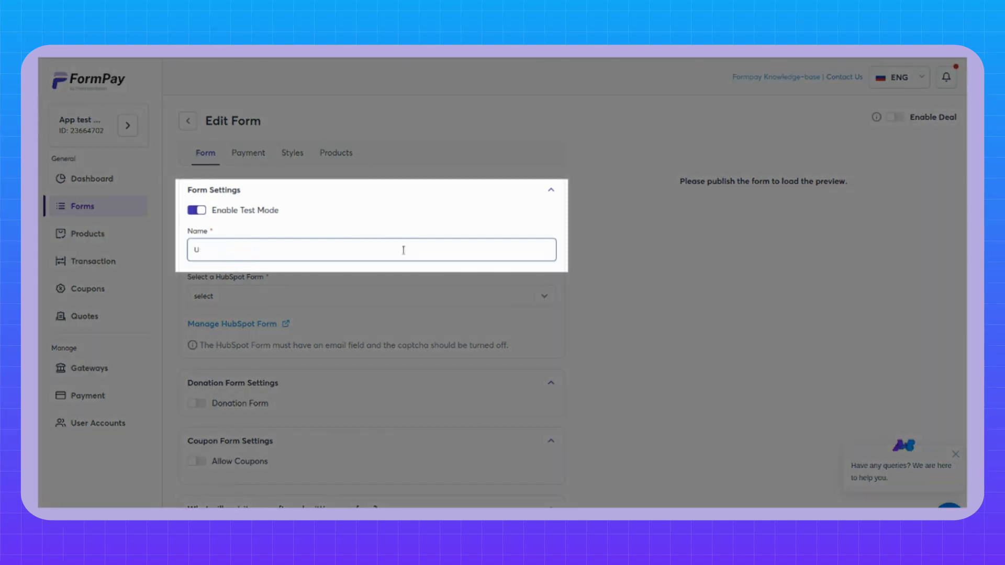
{"action": "key", "text": "BackSpace"}
{"action": "type", "text": "D"}
{"action": "type", "text": "o"}
{"action": "type", "text": "nation Fo"}
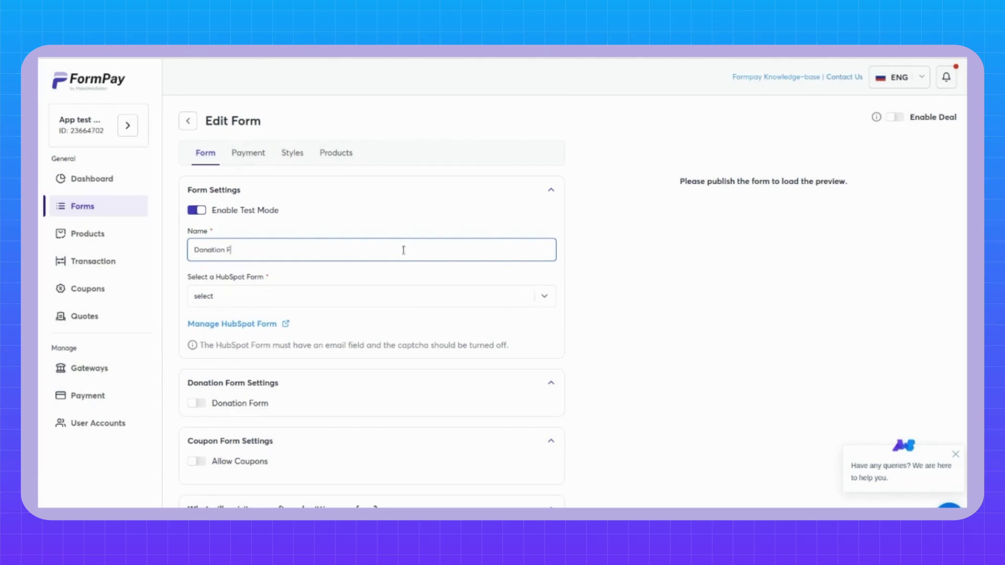
{"action": "type", "text": "rm"}
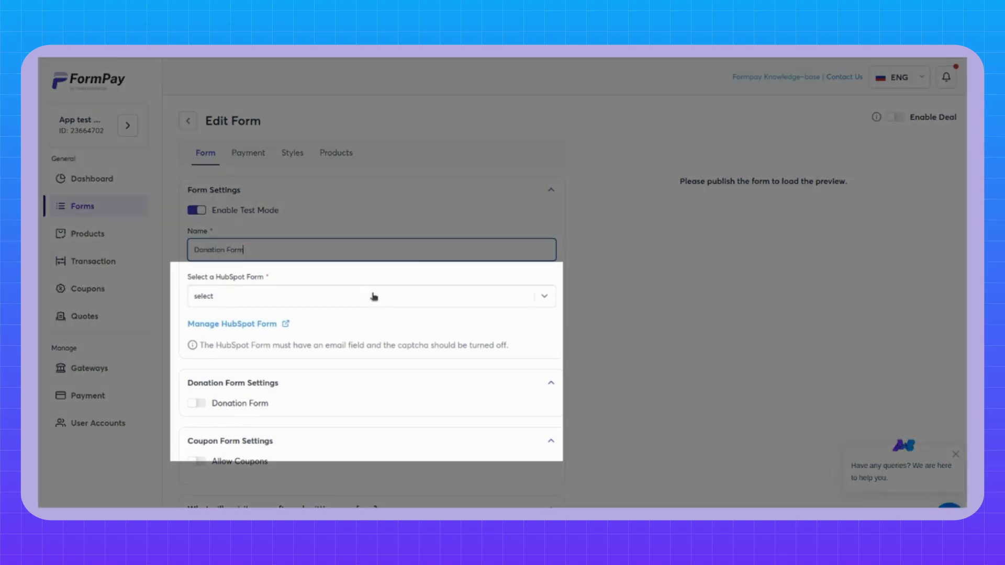
{"action": "left_click", "coordinate": [371, 296]}
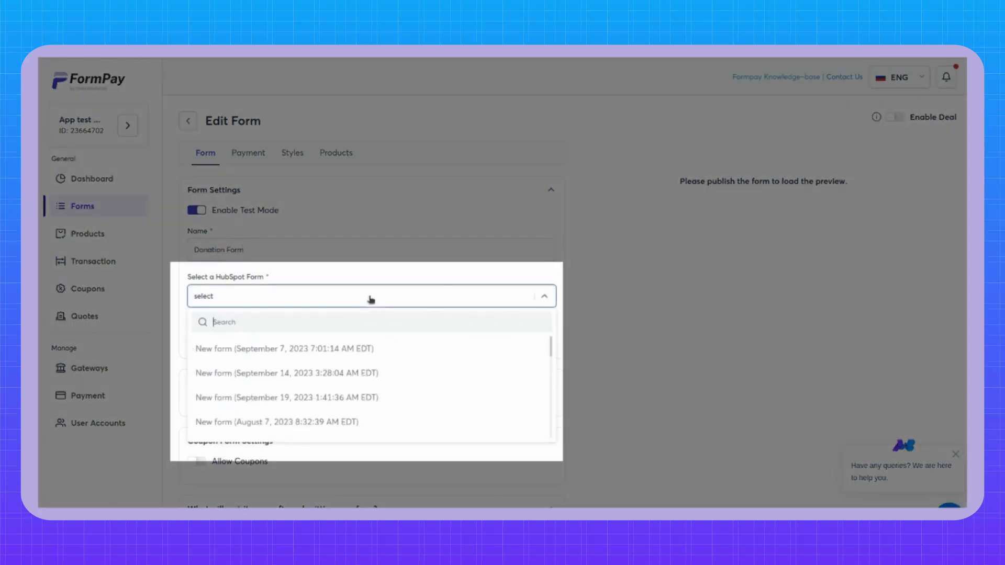
{"action": "left_click", "coordinate": [293, 350]}
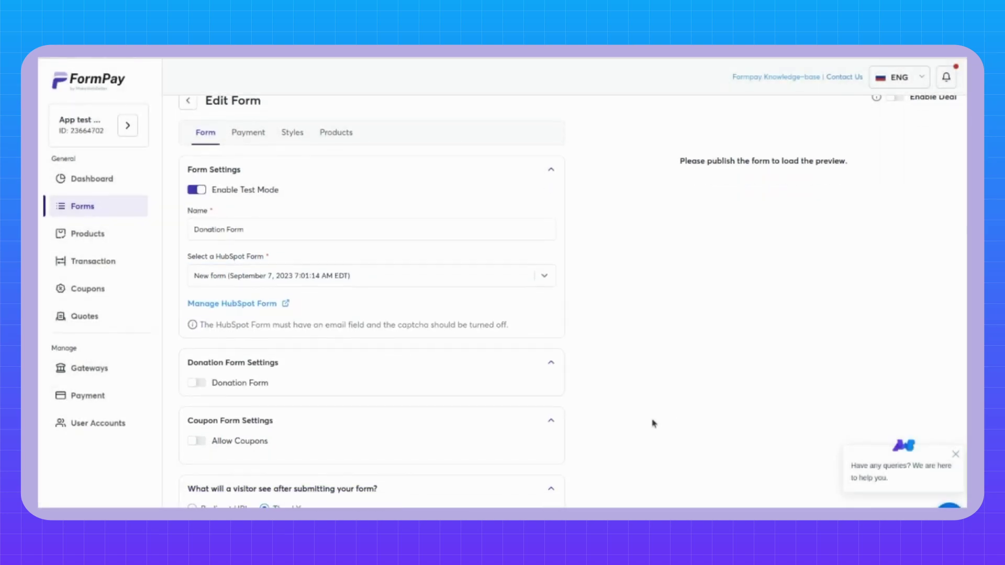
{"action": "scroll", "coordinate": [652, 424], "scroll_direction": "down", "scroll_amount": 2}
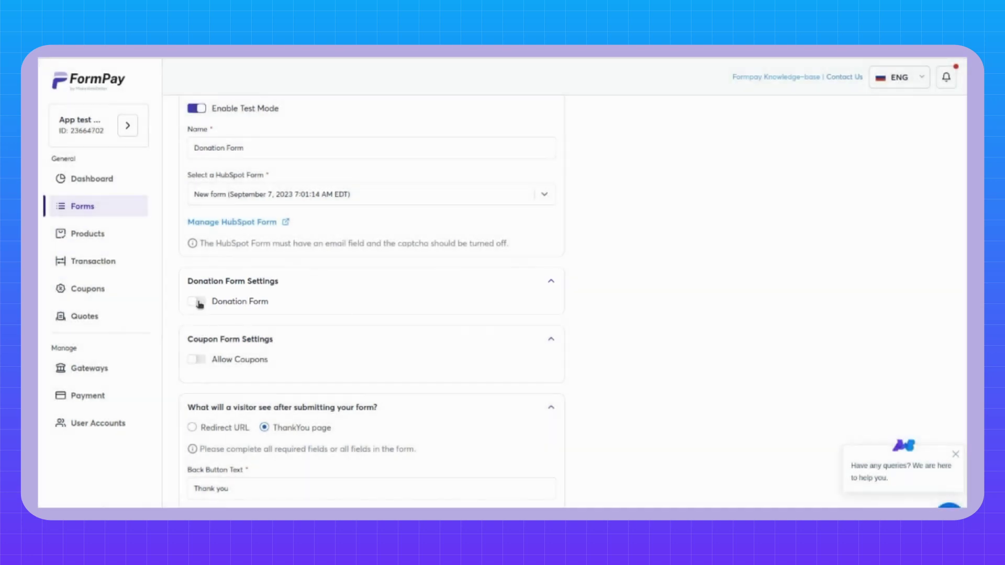
Enable Donation Form with title 'Please donate for a good cause' and description 'Peace begin with smile'.
{"action": "left_click", "coordinate": [198, 304]}
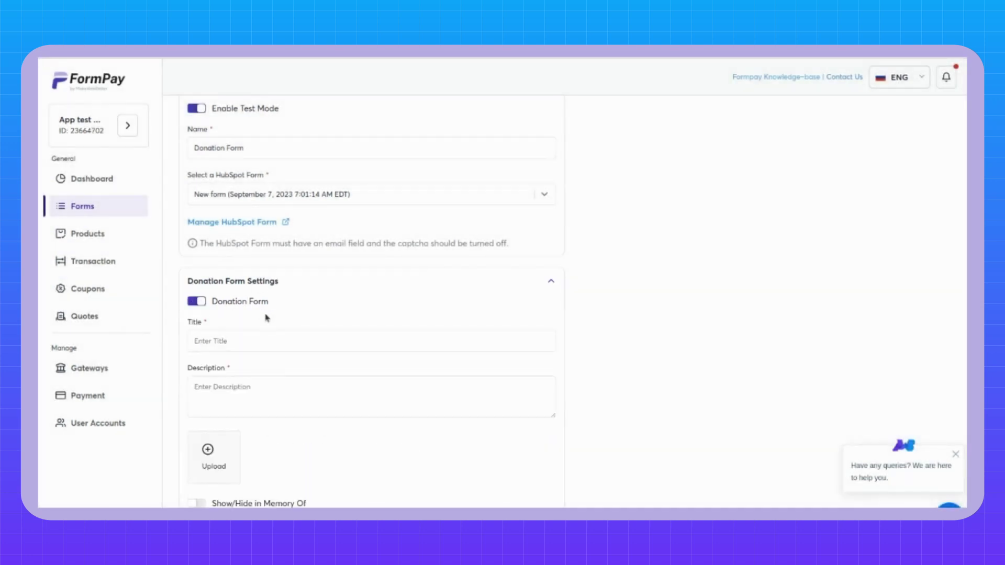
{"action": "left_click", "coordinate": [220, 342]}
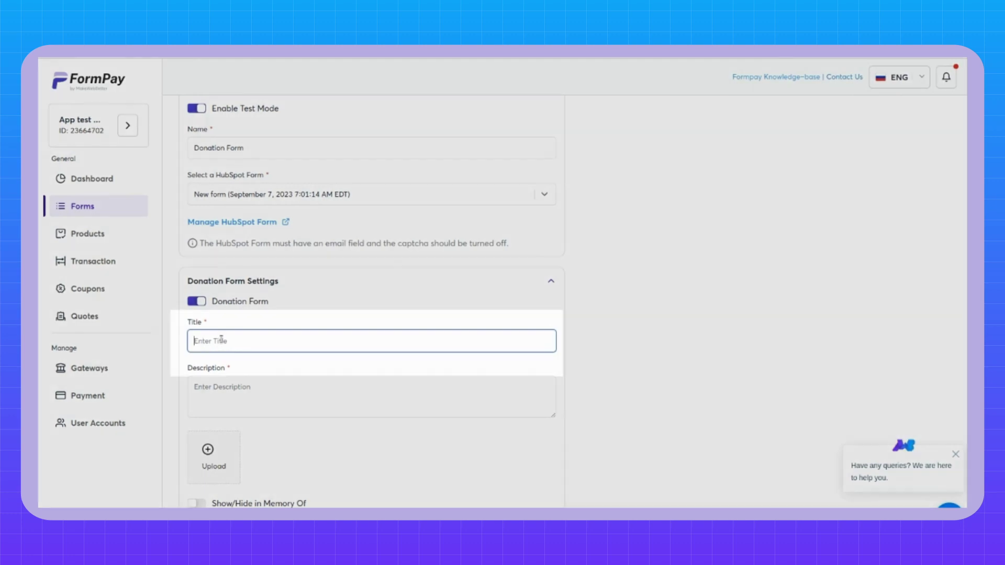
{"action": "type", "text": "Pl"}
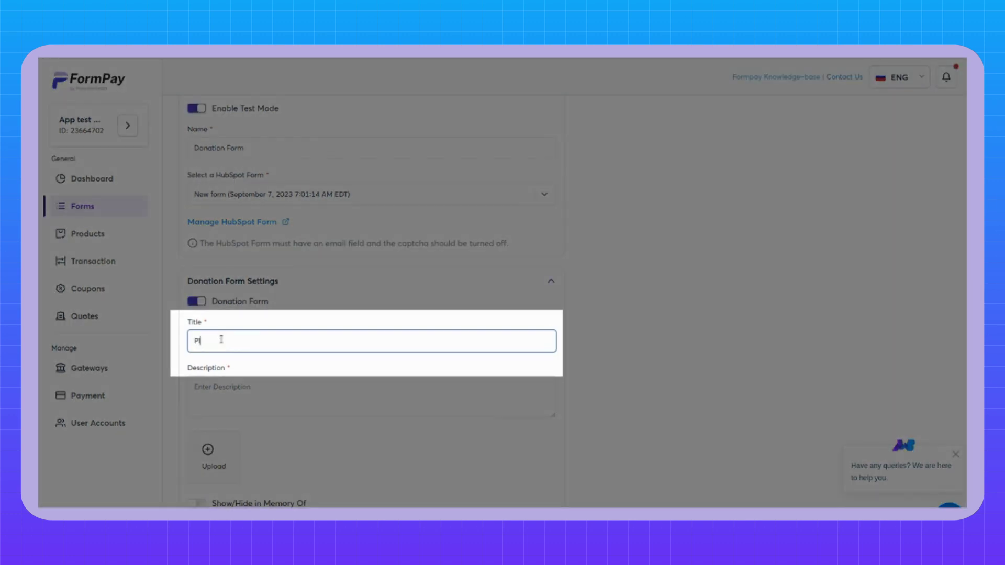
{"action": "type", "text": "ease donate for a "}
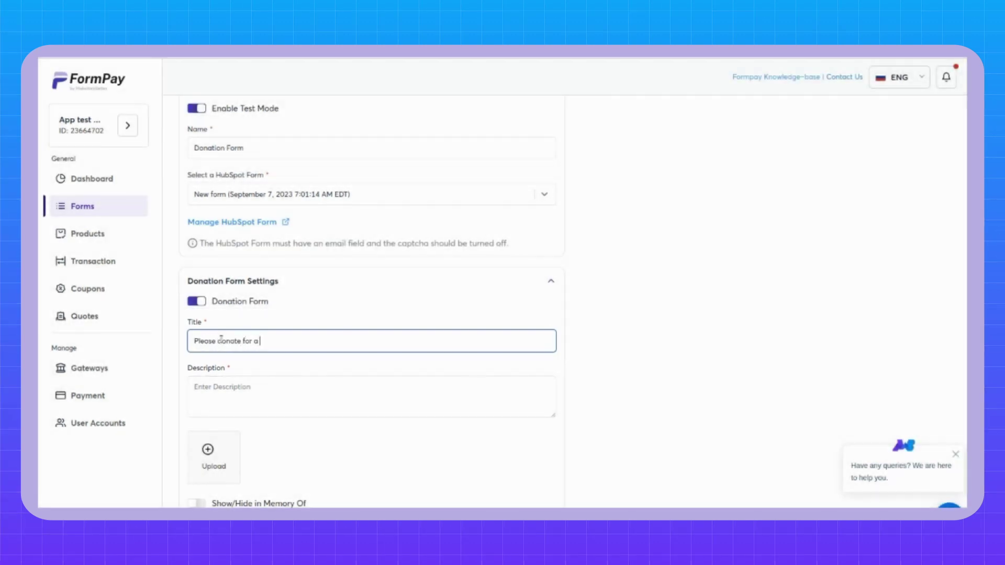
{"action": "type", "text": "good cause"}
{"action": "left_click", "coordinate": [254, 394]}
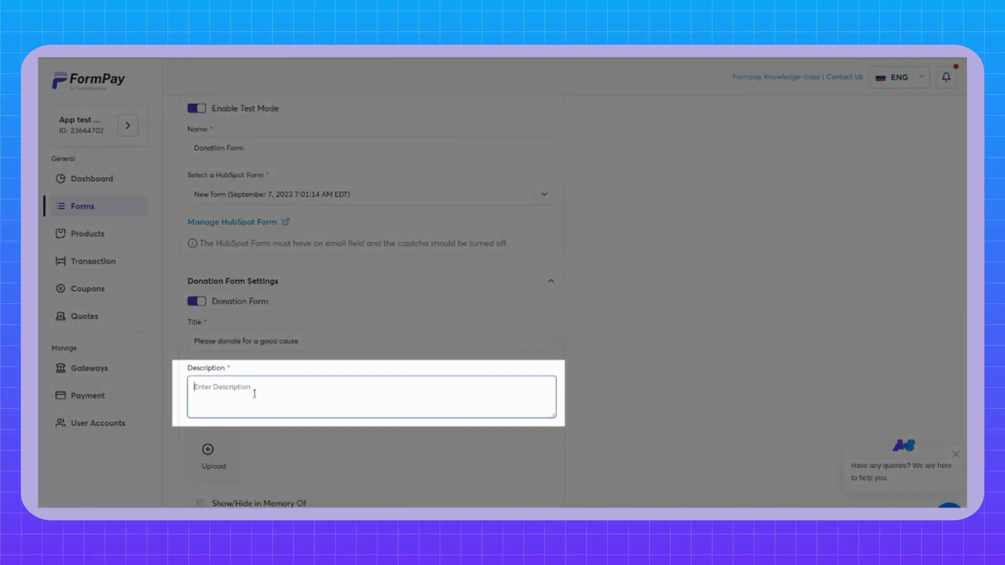
{"action": "type", "text": "P"}
{"action": "key", "text": "BackSpace"}
{"action": "type", "text": "in with smile"}
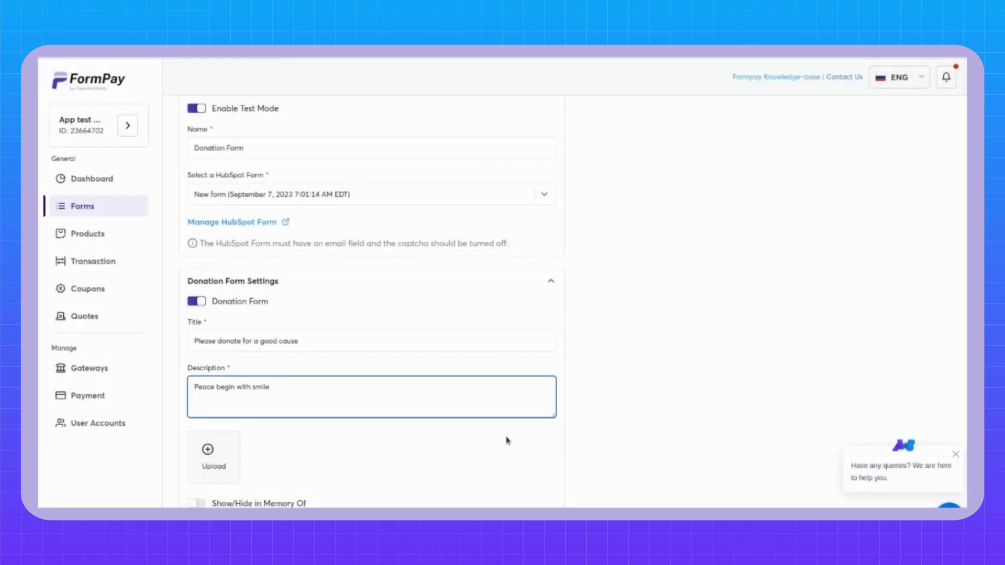
{"action": "left_click", "coordinate": [507, 442]}
{"action": "scroll", "coordinate": [506, 441], "scroll_direction": "down", "scroll_amount": 1}
{"action": "scroll", "coordinate": [506, 442], "scroll_direction": "down", "scroll_amount": 2}
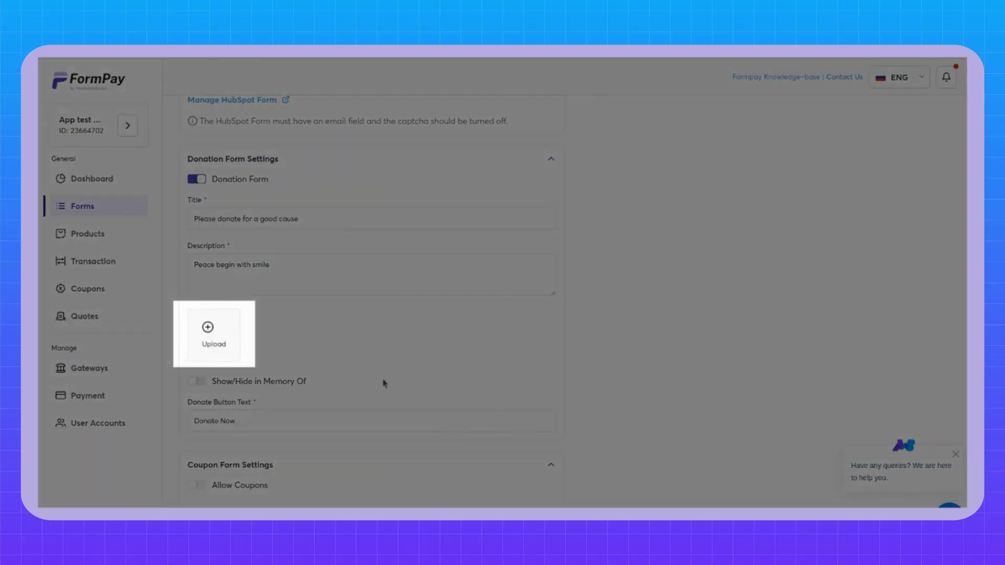
Upload an image from the Downloads folder to the donation form.
{"action": "left_click", "coordinate": [222, 339]}
{"action": "left_click", "coordinate": [355, 270]}
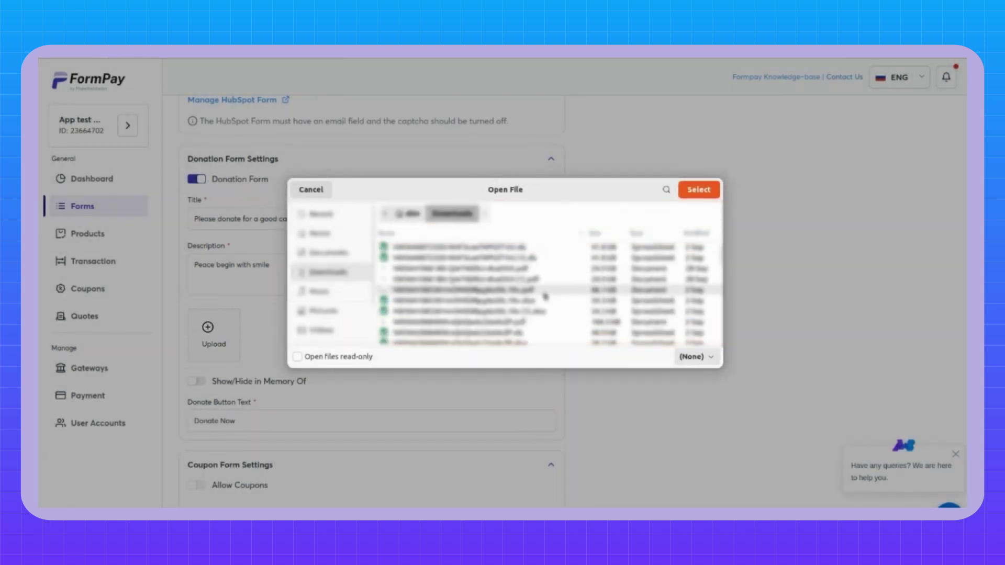
{"action": "double_click", "coordinate": [514, 310]}
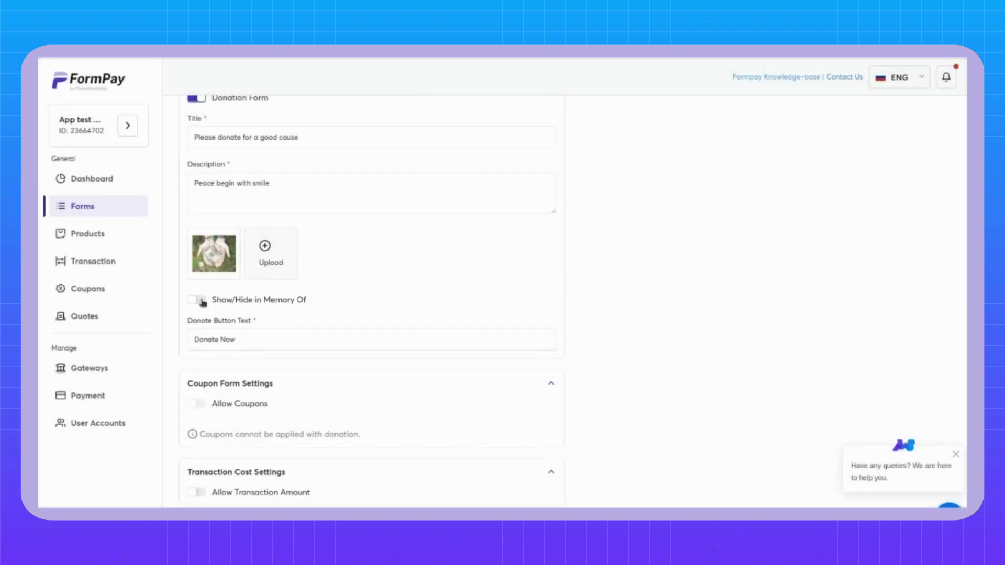
Turn on Show/Hide in Memory Of with the memory label 'Please'.
{"action": "left_click", "coordinate": [200, 301]}
{"action": "left_click", "coordinate": [219, 341]}
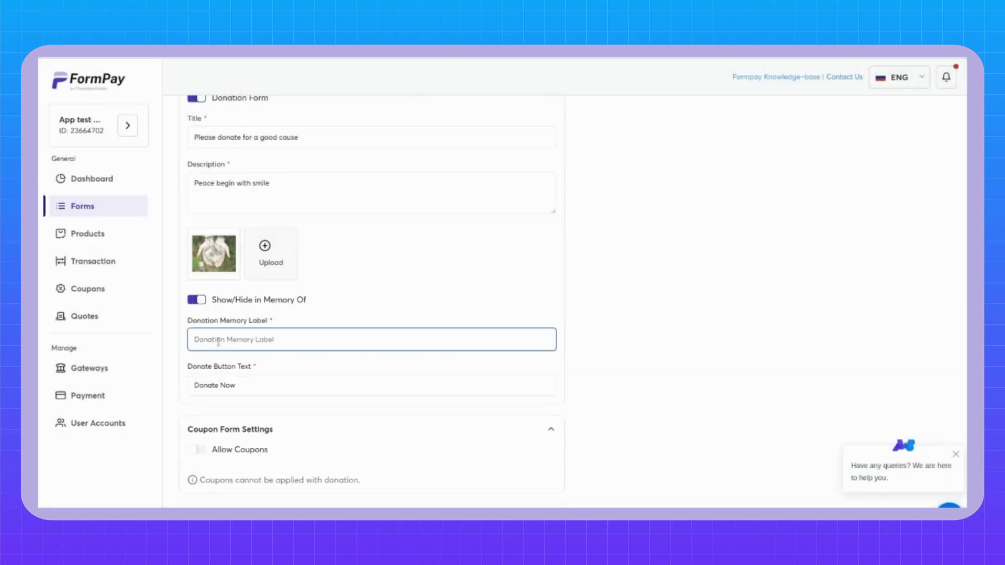
{"action": "type", "text": "Please"}
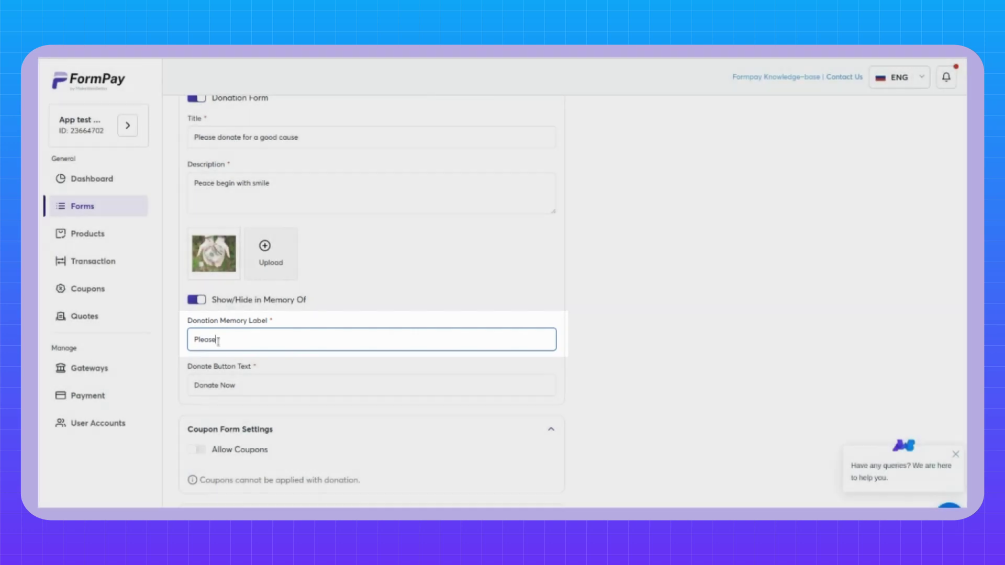
{"action": "left_click", "coordinate": [604, 336]}
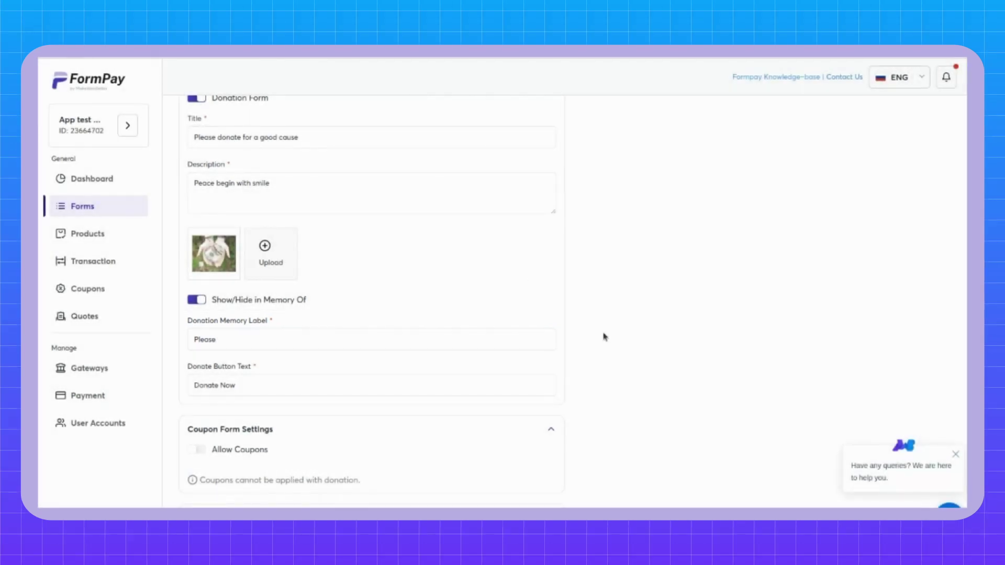
{"action": "scroll", "coordinate": [604, 337], "scroll_direction": "down", "scroll_amount": 1}
{"action": "scroll", "coordinate": [604, 336], "scroll_direction": "down", "scroll_amount": 3}
{"action": "scroll", "coordinate": [604, 337], "scroll_direction": "down", "scroll_amount": 3}
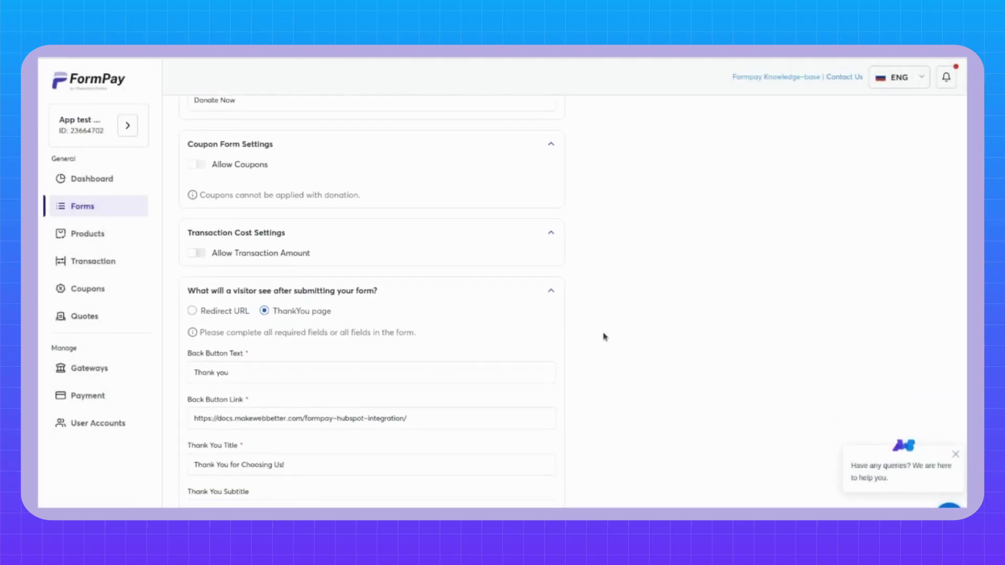
{"action": "scroll", "coordinate": [604, 337], "scroll_direction": "down", "scroll_amount": 3}
{"action": "scroll", "coordinate": [604, 338], "scroll_direction": "up", "scroll_amount": 1}
{"action": "scroll", "coordinate": [604, 337], "scroll_direction": "down", "scroll_amount": 1}
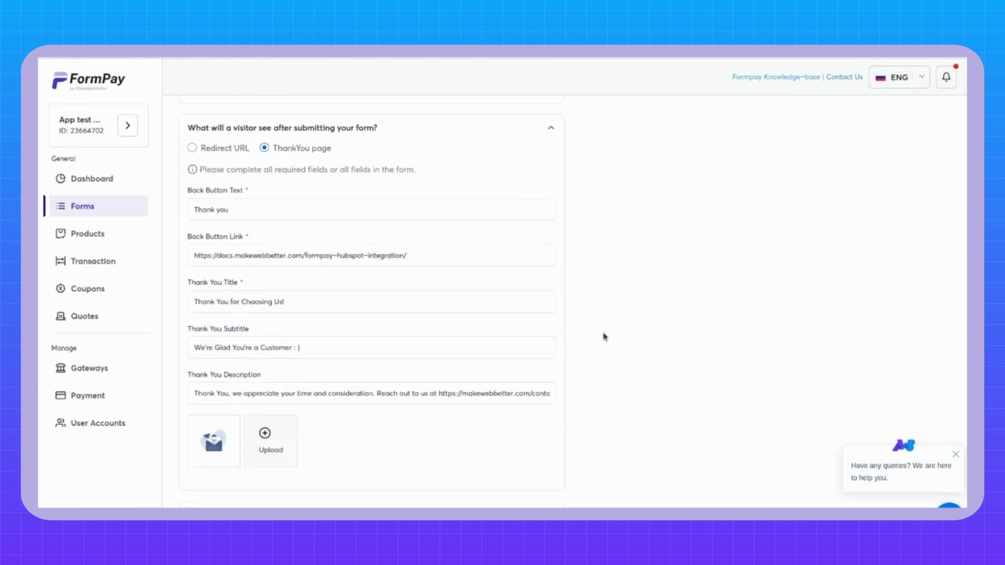
{"action": "scroll", "coordinate": [604, 338], "scroll_direction": "down", "scroll_amount": 1}
{"action": "scroll", "coordinate": [604, 336], "scroll_direction": "down", "scroll_amount": 4}
{"action": "scroll", "coordinate": [604, 337], "scroll_direction": "down", "scroll_amount": 4}
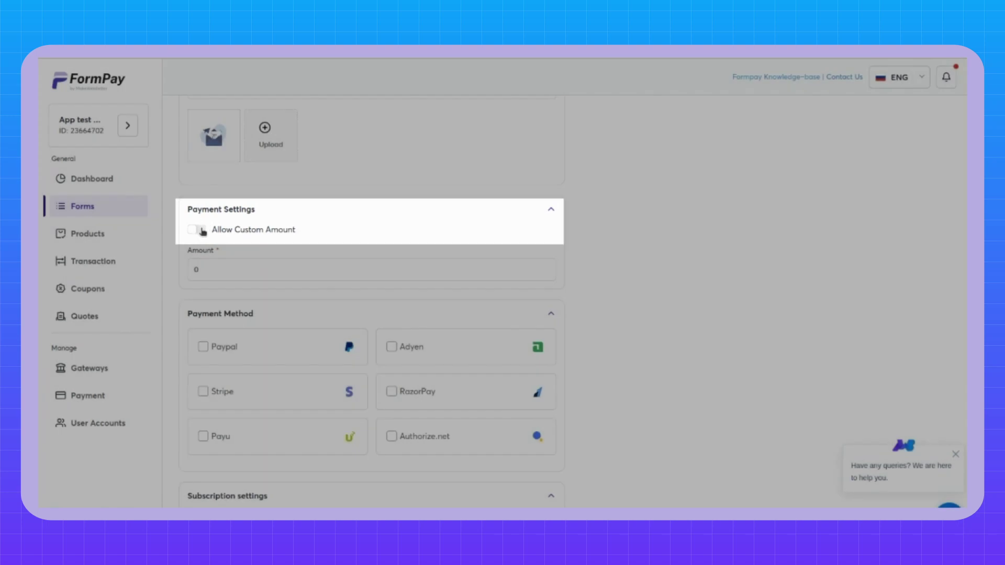
Allow a custom amount of 40 and add suggested amounts 30, 40 and 50.
{"action": "left_click", "coordinate": [202, 231]}
{"action": "left_click", "coordinate": [224, 265]}
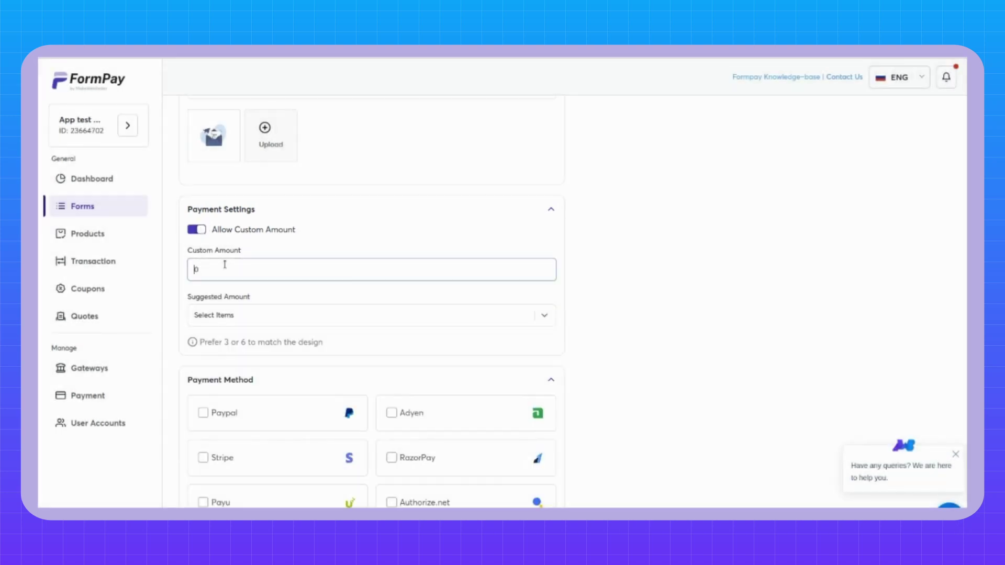
{"action": "type", "text": "40"}
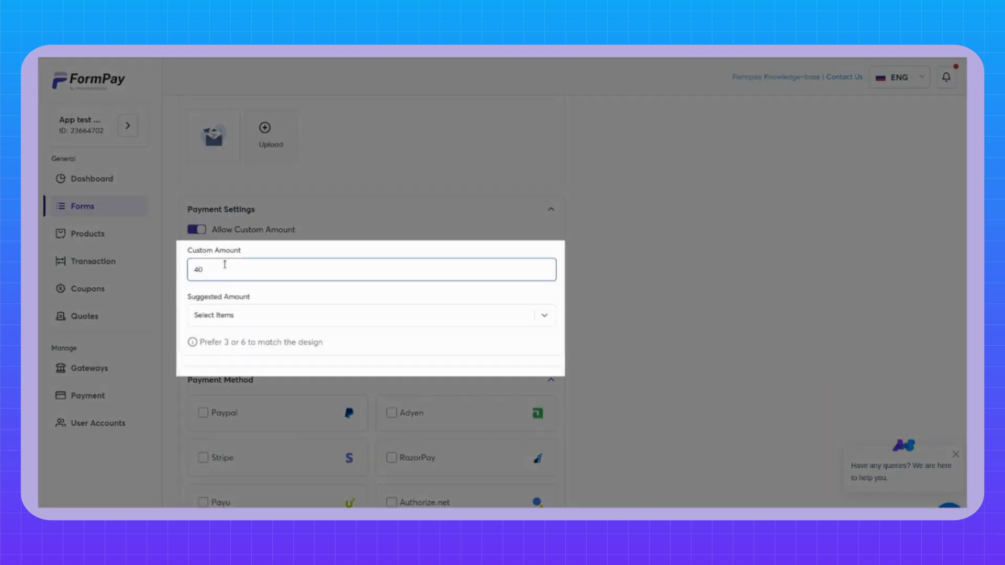
{"action": "left_click", "coordinate": [234, 317]}
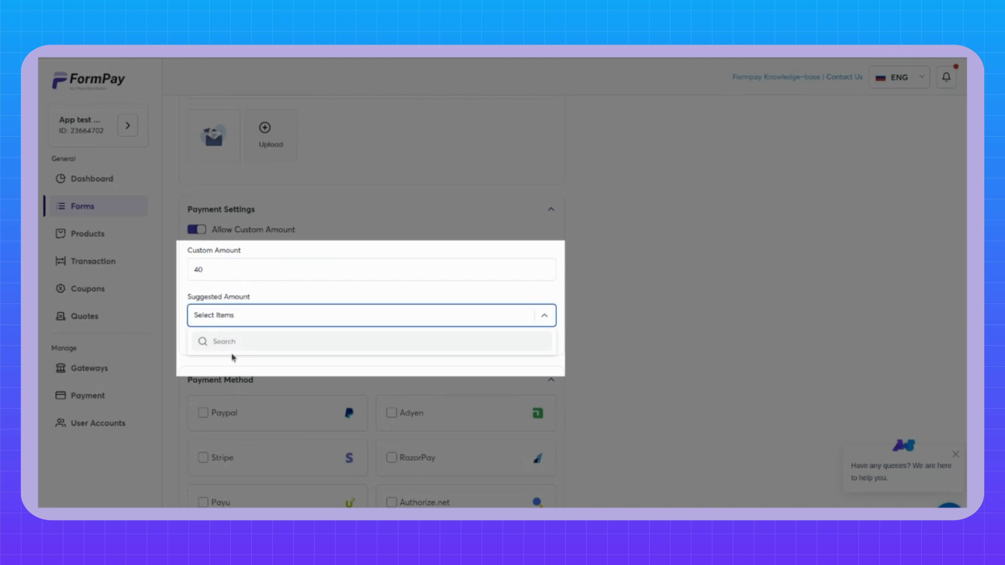
{"action": "type", "text": "30"}
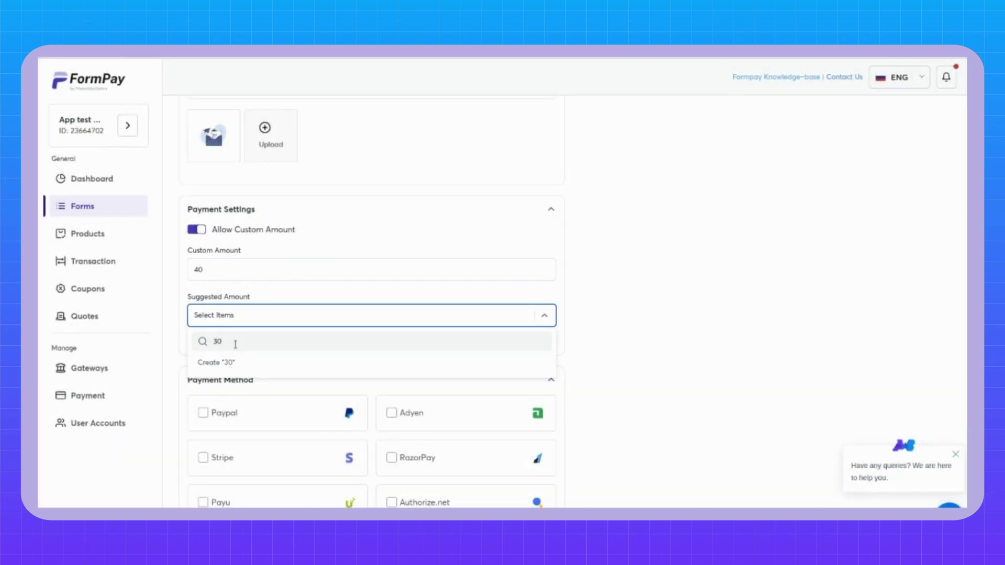
{"action": "left_click", "coordinate": [238, 365]}
{"action": "type", "text": "4"}
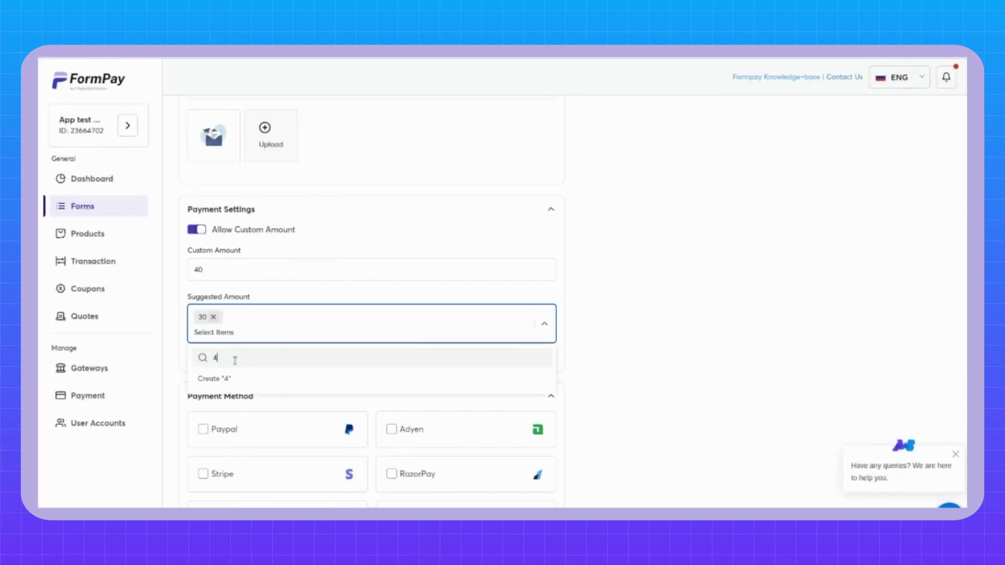
{"action": "left_click", "coordinate": [240, 377]}
{"action": "type", "text": "50"}
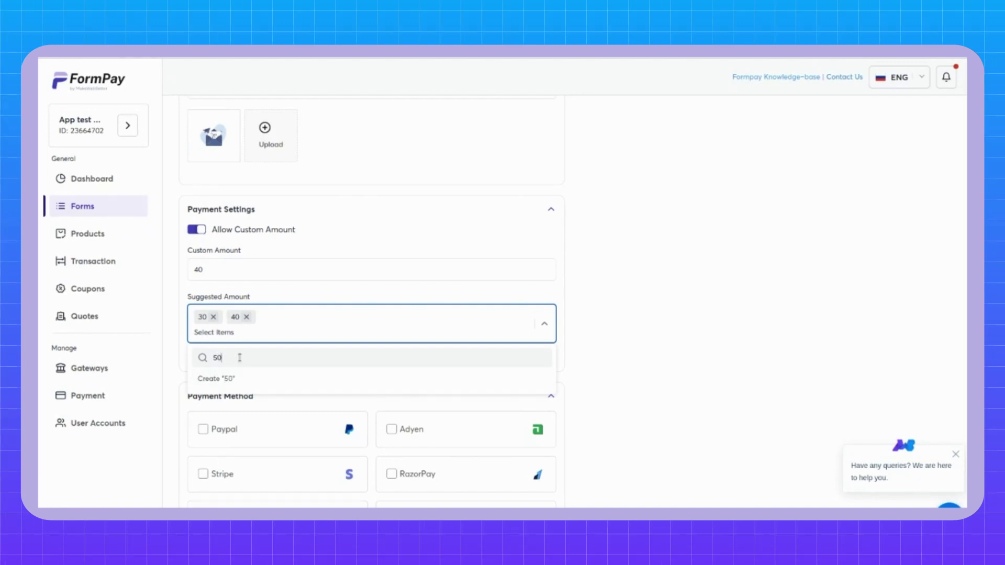
{"action": "left_click", "coordinate": [243, 380]}
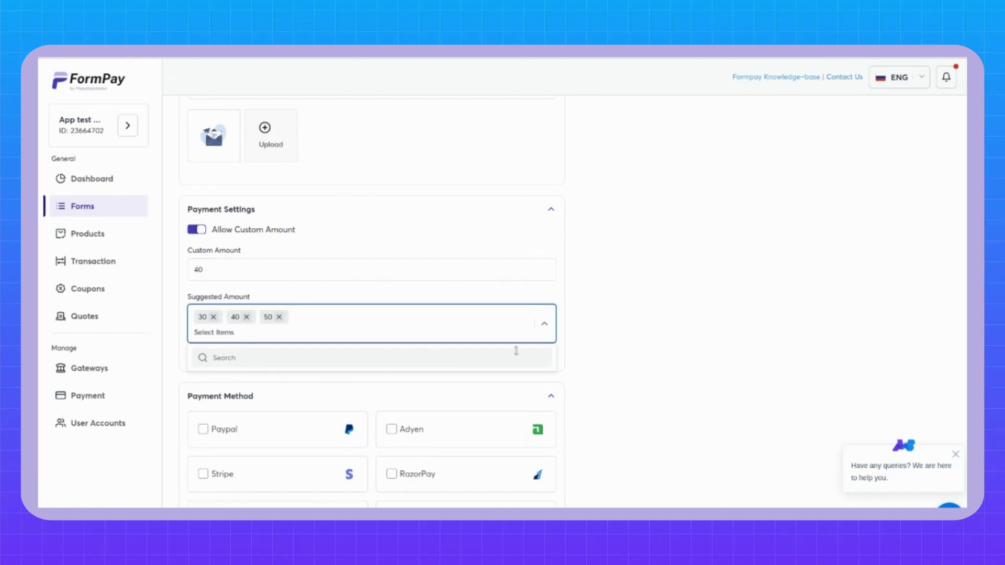
{"action": "left_click", "coordinate": [620, 357]}
{"action": "scroll", "coordinate": [621, 356], "scroll_direction": "down", "scroll_amount": 3}
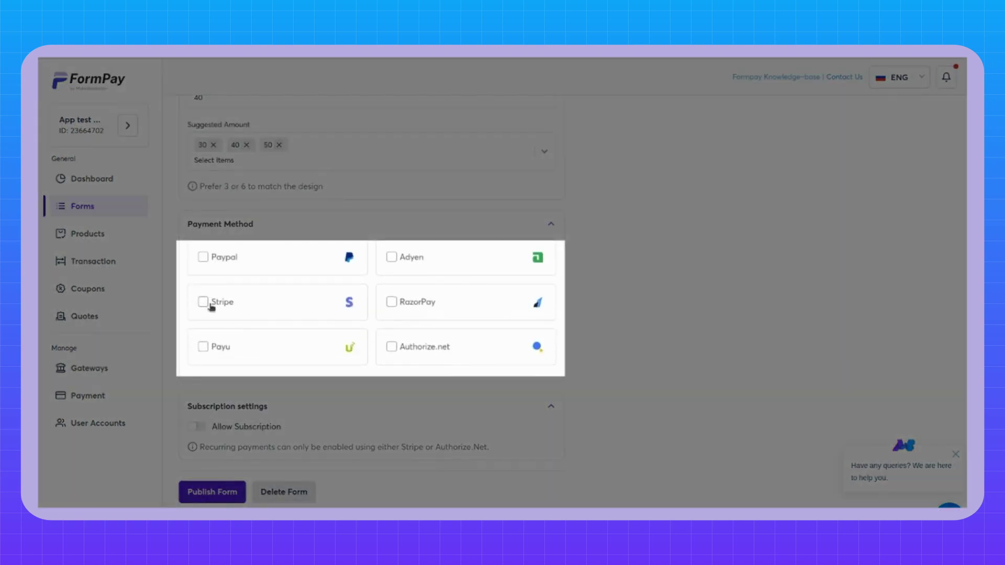
Select Stripe and Authorize.net as payment methods, Authorize.net as default gateway.
{"action": "left_click", "coordinate": [203, 303]}
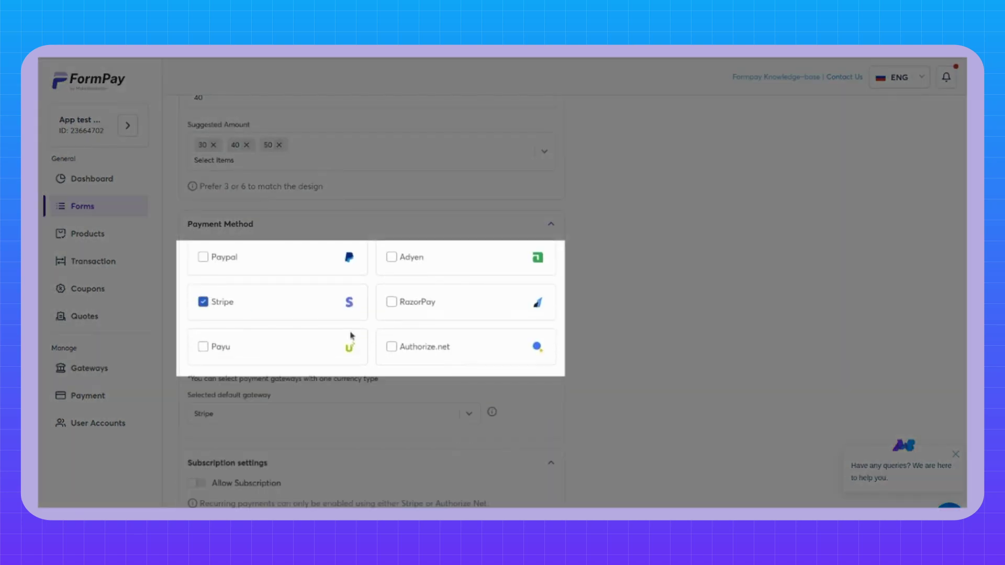
{"action": "left_click", "coordinate": [391, 347]}
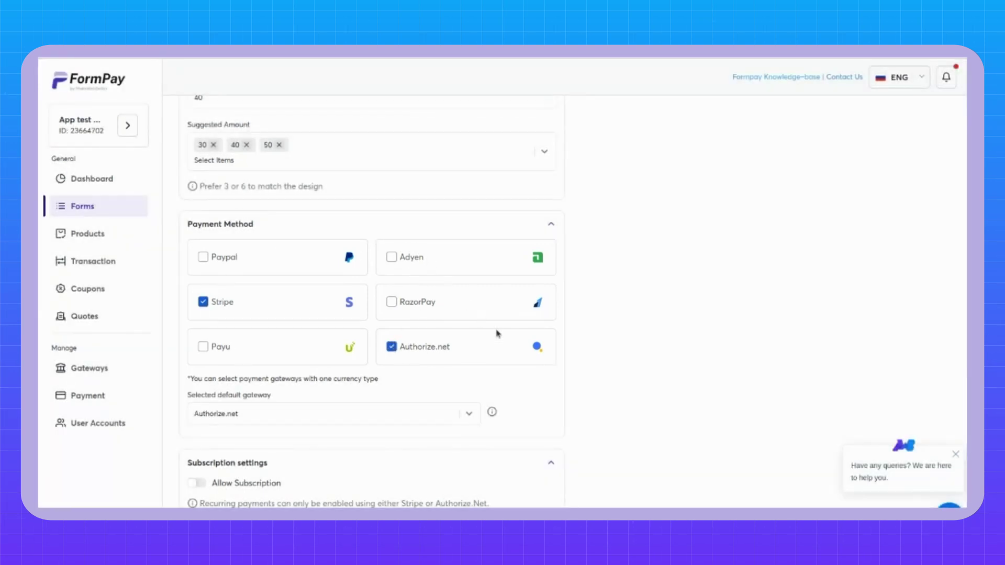
{"action": "scroll", "coordinate": [646, 359], "scroll_direction": "down", "scroll_amount": 2}
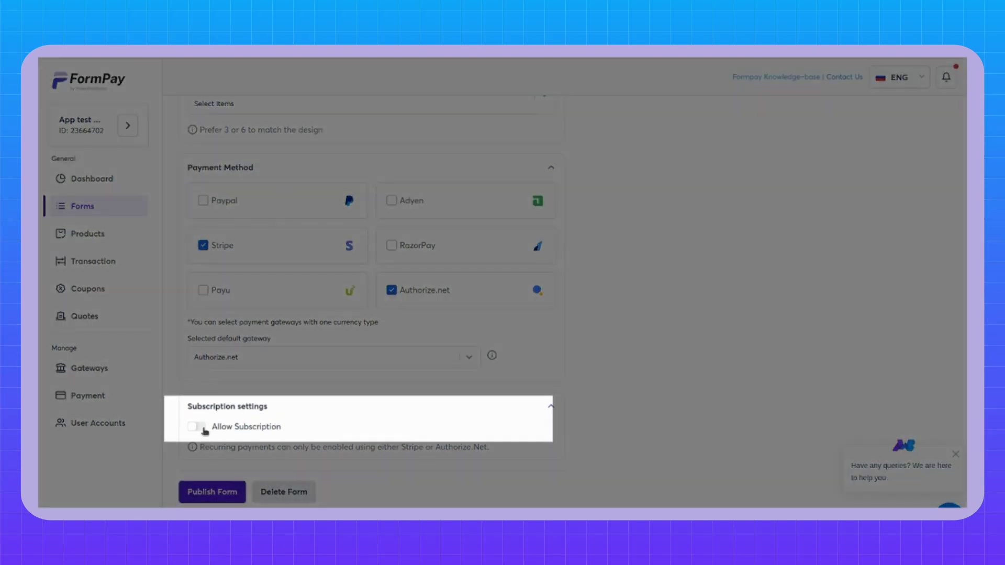
Turn on Allow Subscription with Recurring payment type billed Monthly.
{"action": "left_click", "coordinate": [197, 427]}
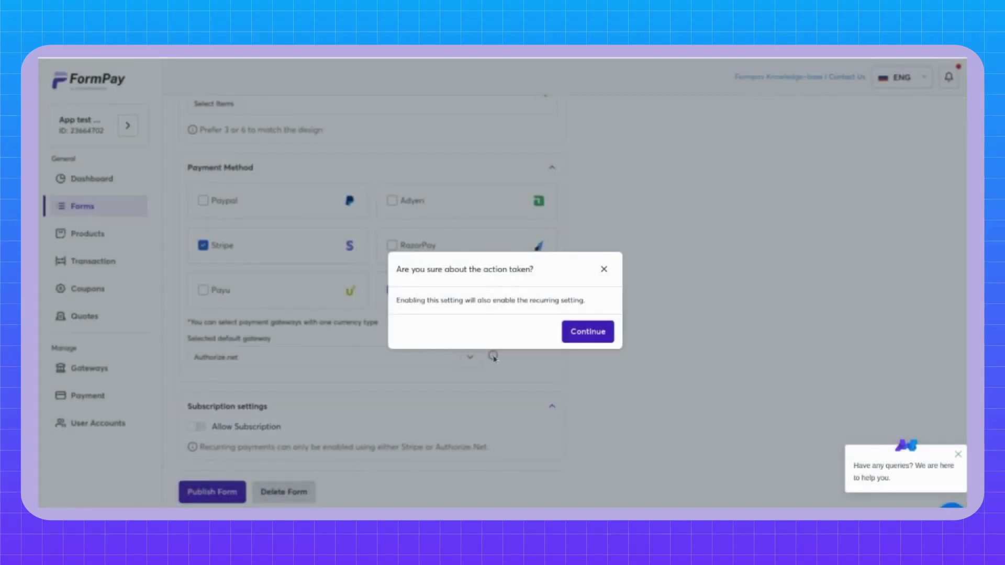
{"action": "left_click", "coordinate": [587, 335]}
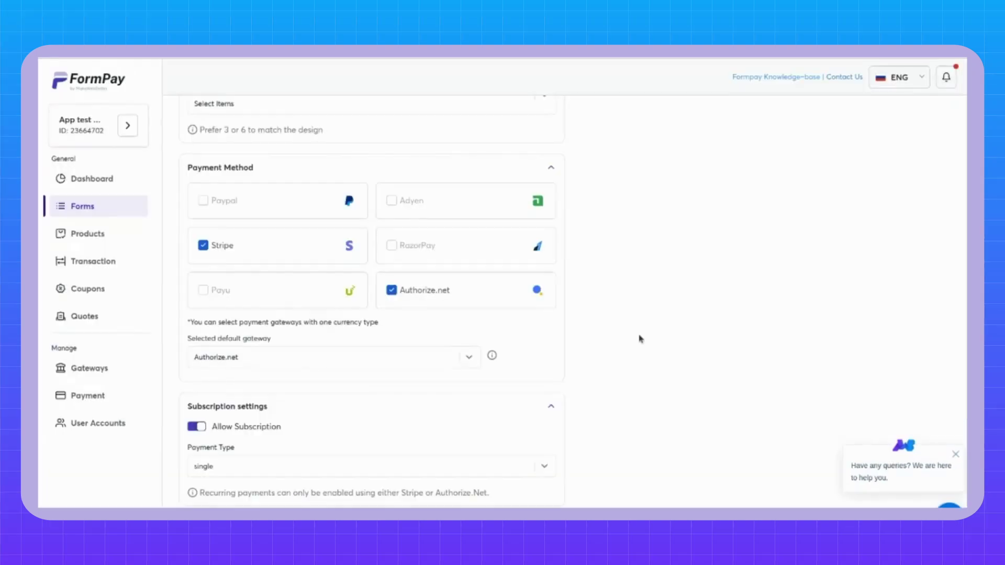
{"action": "scroll", "coordinate": [641, 338], "scroll_direction": "down", "scroll_amount": 1}
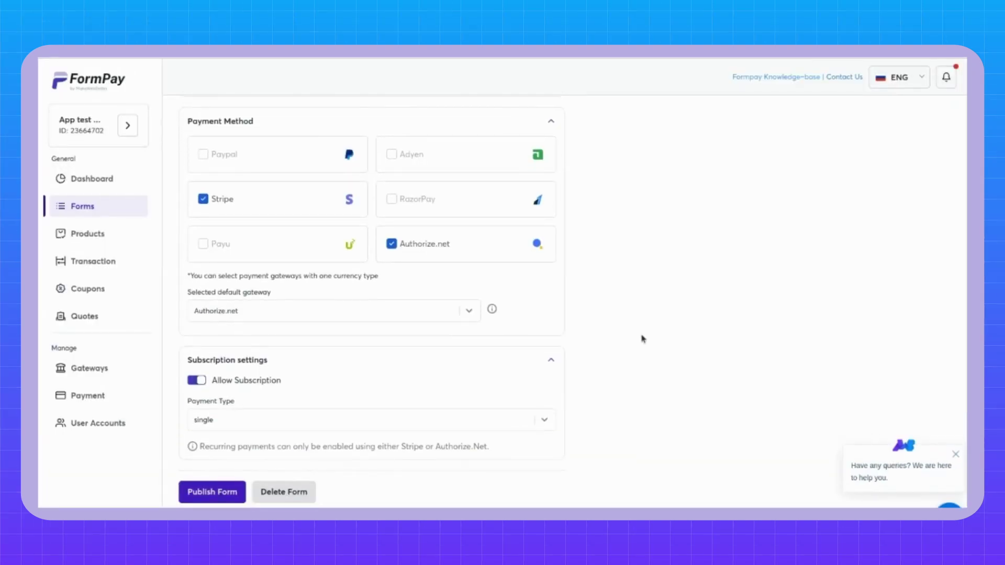
{"action": "left_click", "coordinate": [397, 418]}
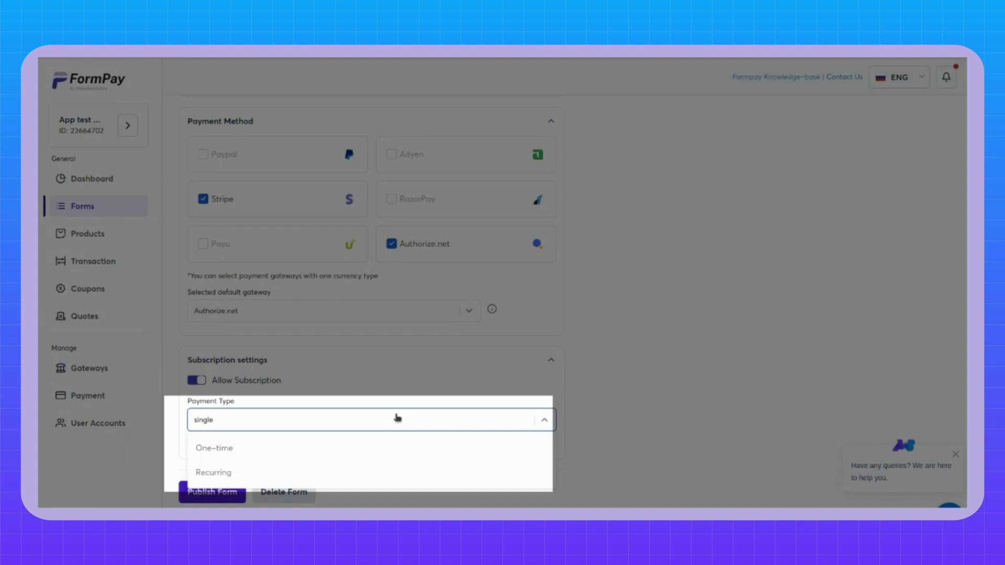
{"action": "left_click", "coordinate": [314, 472]}
{"action": "scroll", "coordinate": [783, 291], "scroll_direction": "down", "scroll_amount": 1}
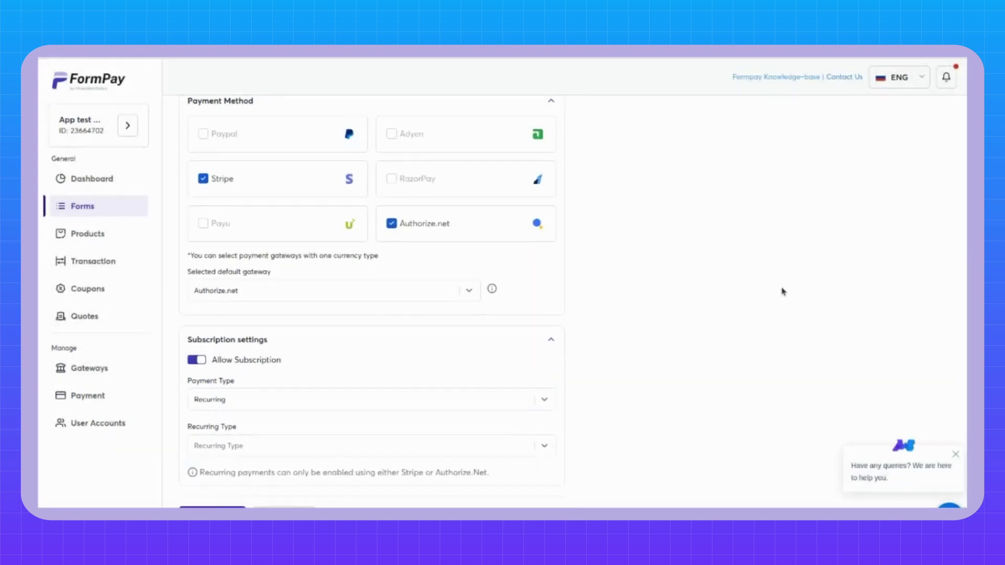
{"action": "left_click", "coordinate": [518, 416]}
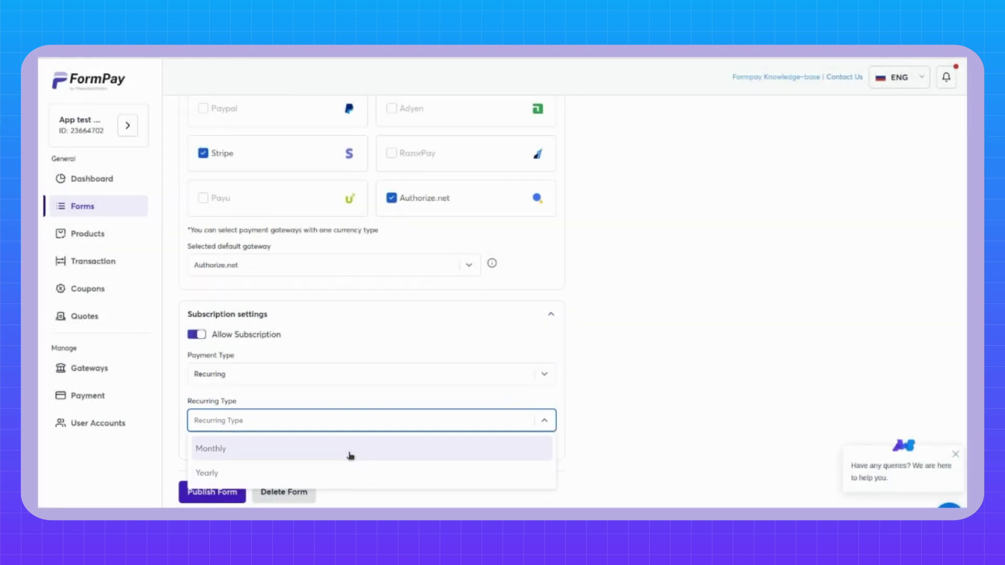
{"action": "left_click", "coordinate": [350, 451]}
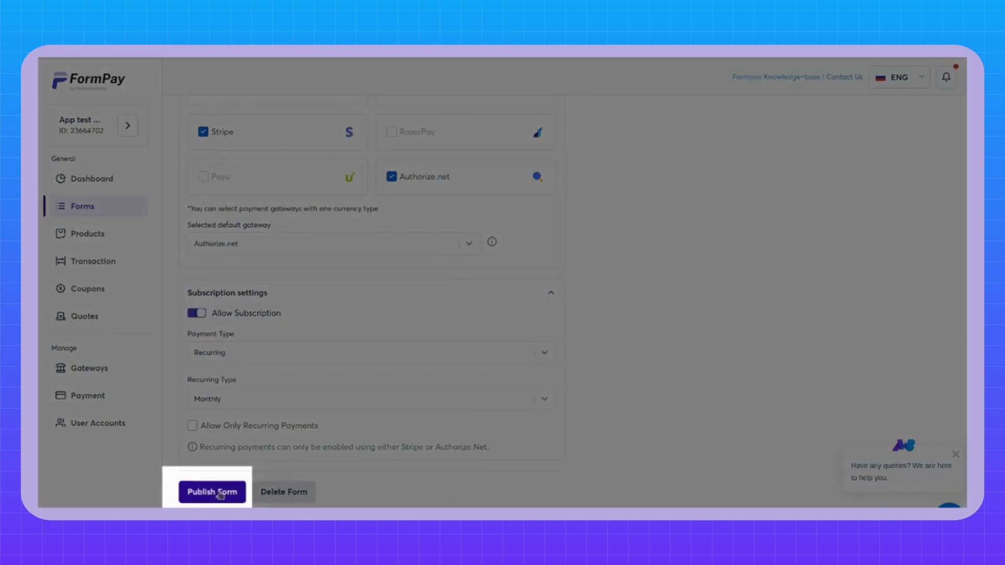
Publish the form, copy its share link and paste it into a new browser tab.
{"action": "left_click", "coordinate": [212, 492]}
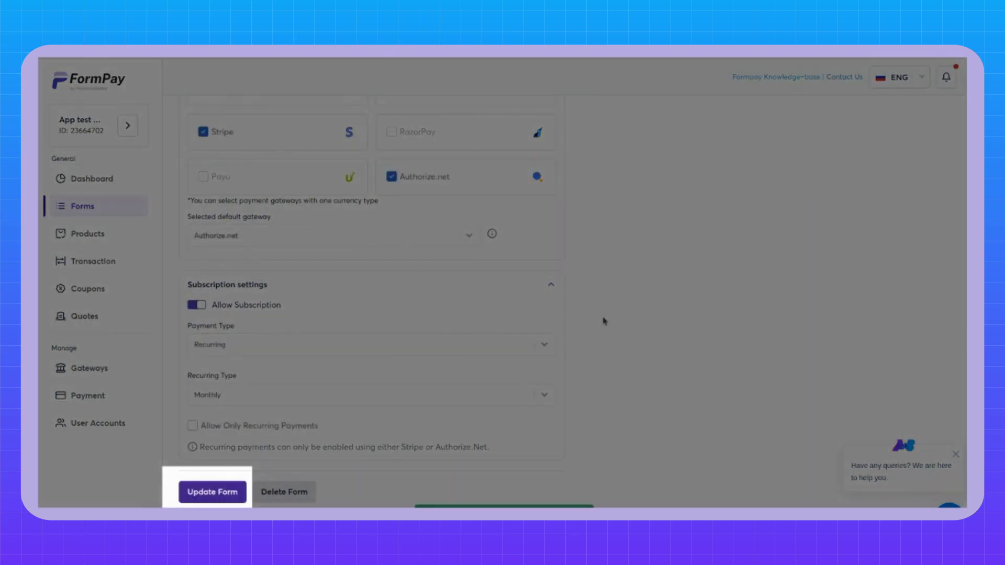
{"action": "scroll", "coordinate": [603, 321], "scroll_direction": "up", "scroll_amount": 5}
{"action": "scroll", "coordinate": [603, 321], "scroll_direction": "up", "scroll_amount": 5}
{"action": "scroll", "coordinate": [604, 321], "scroll_direction": "up", "scroll_amount": 5}
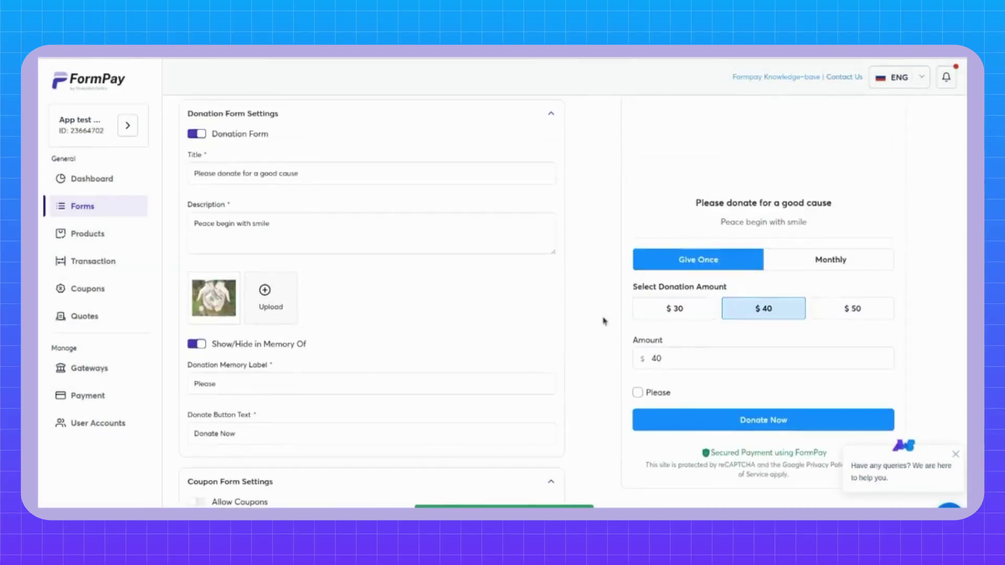
{"action": "scroll", "coordinate": [602, 320], "scroll_direction": "up", "scroll_amount": 5}
{"action": "scroll", "coordinate": [603, 320], "scroll_direction": "down", "scroll_amount": 1}
{"action": "scroll", "coordinate": [603, 320], "scroll_direction": "down", "scroll_amount": 3}
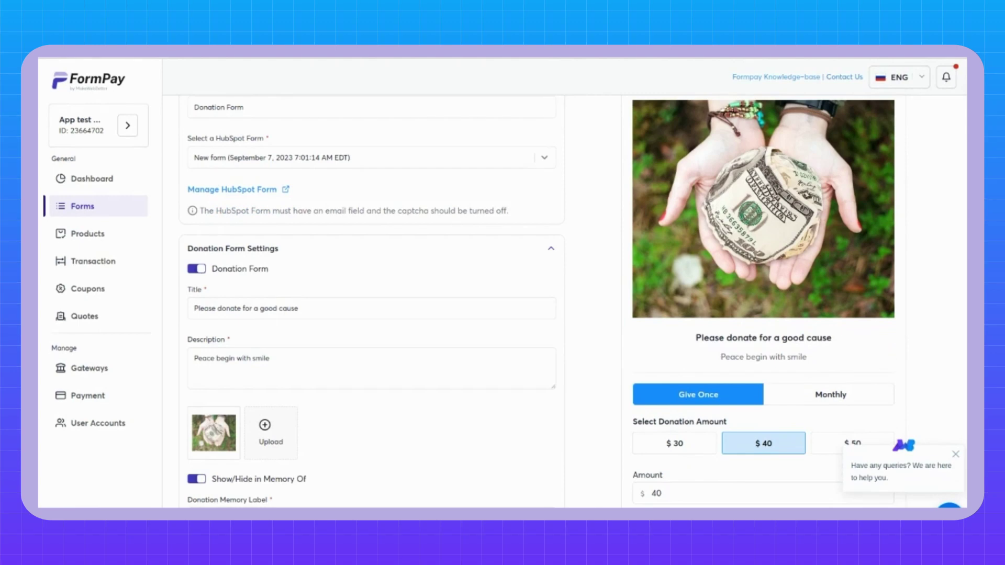
{"action": "scroll", "coordinate": [603, 320], "scroll_direction": "up", "scroll_amount": 1}
{"action": "scroll", "coordinate": [603, 320], "scroll_direction": "up", "scroll_amount": 2}
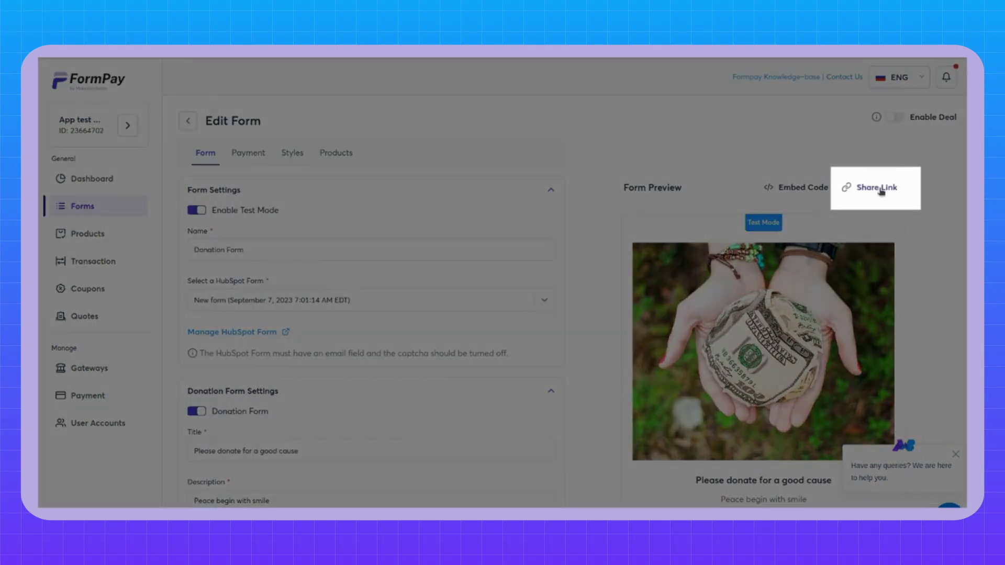
{"action": "left_click", "coordinate": [878, 189]}
{"action": "left_click", "coordinate": [632, 375]}
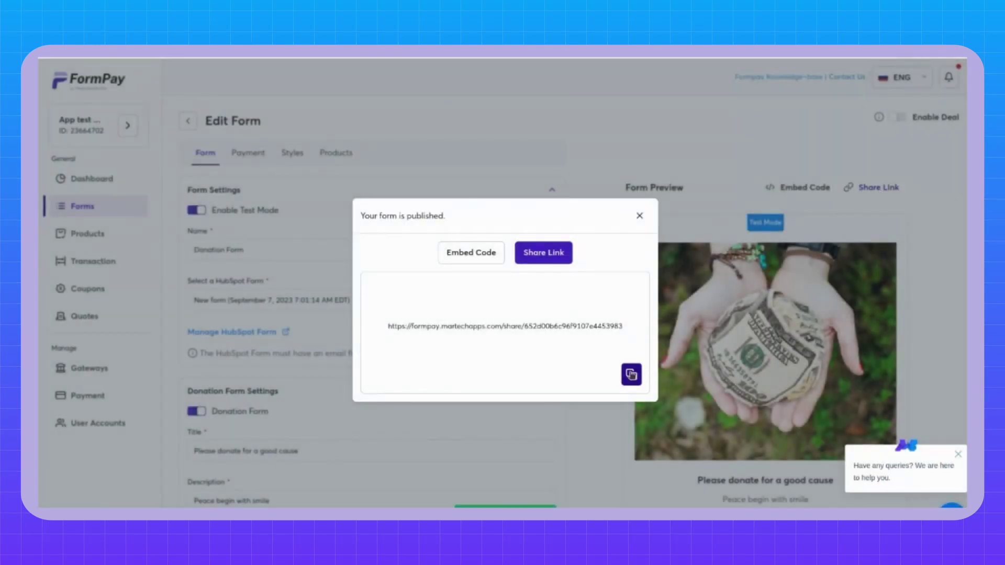
{"action": "key", "text": "ctrl+t"}
{"action": "key", "text": "ctrl+v"}
Load the shared form, try the $50 and $30 suggestions, then enter a custom amount of 100.
{"action": "key", "text": "Return"}
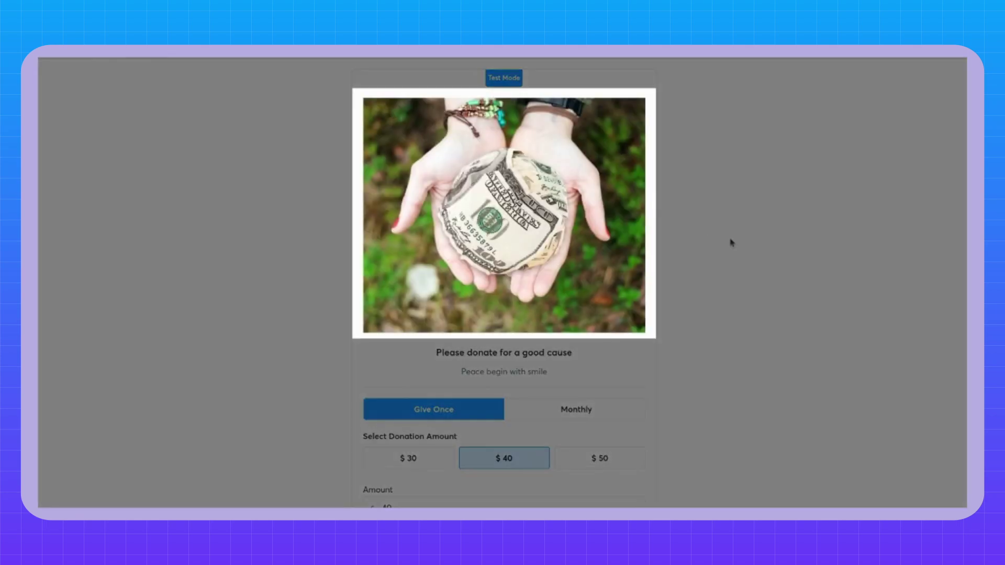
{"action": "scroll", "coordinate": [746, 257], "scroll_direction": "down", "scroll_amount": 2}
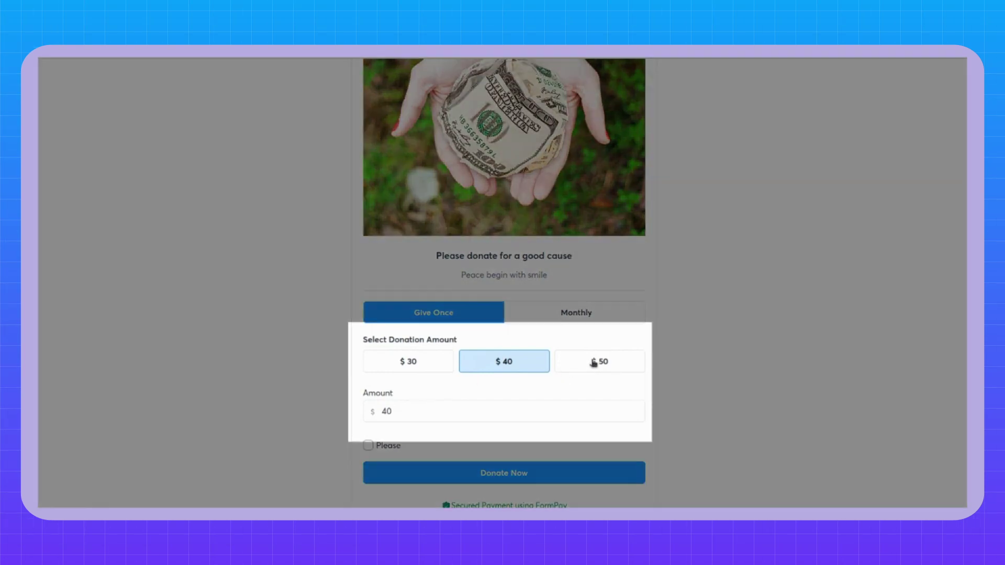
{"action": "left_click", "coordinate": [594, 363]}
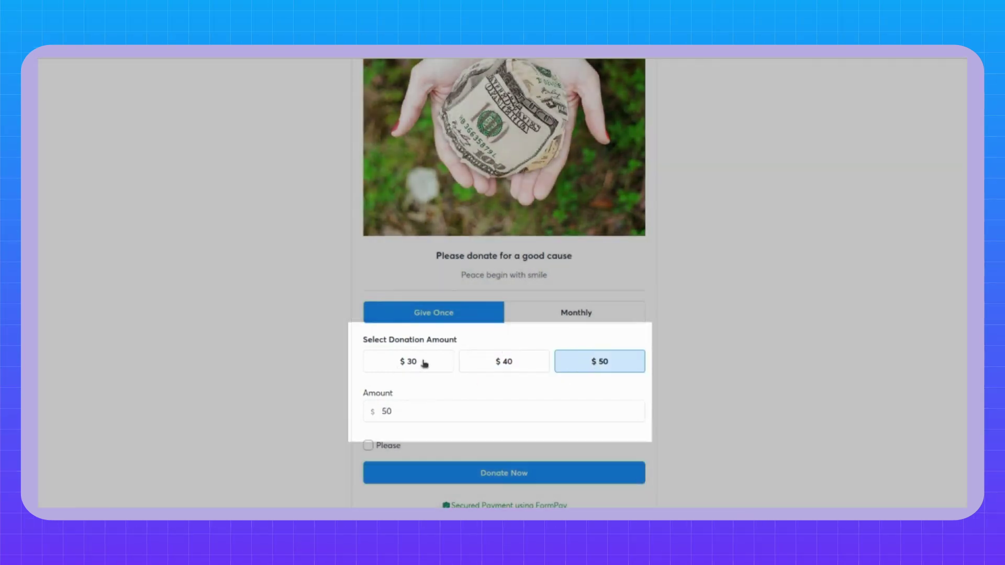
{"action": "left_click", "coordinate": [423, 362]}
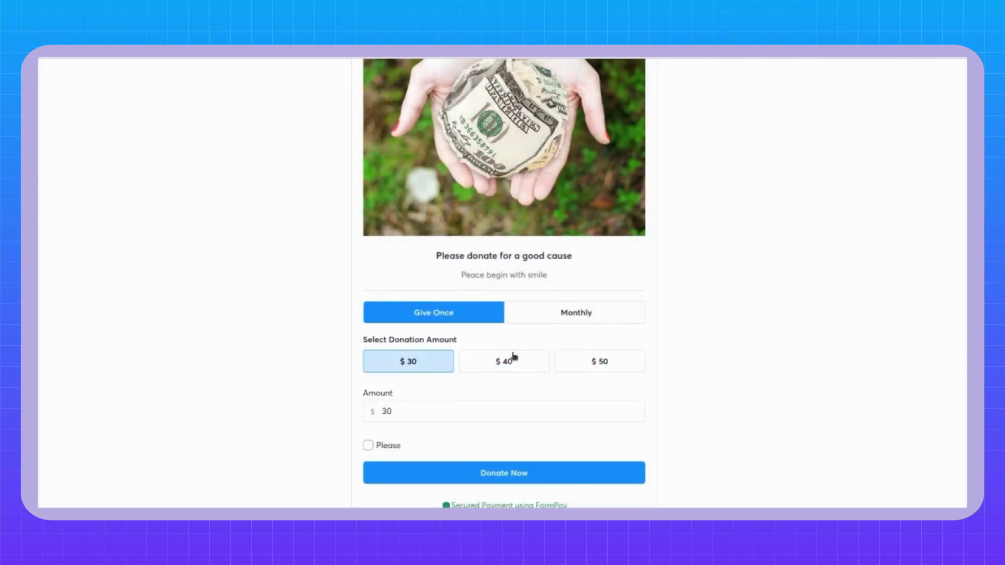
{"action": "left_click", "coordinate": [594, 361]}
{"action": "left_click", "coordinate": [460, 414]}
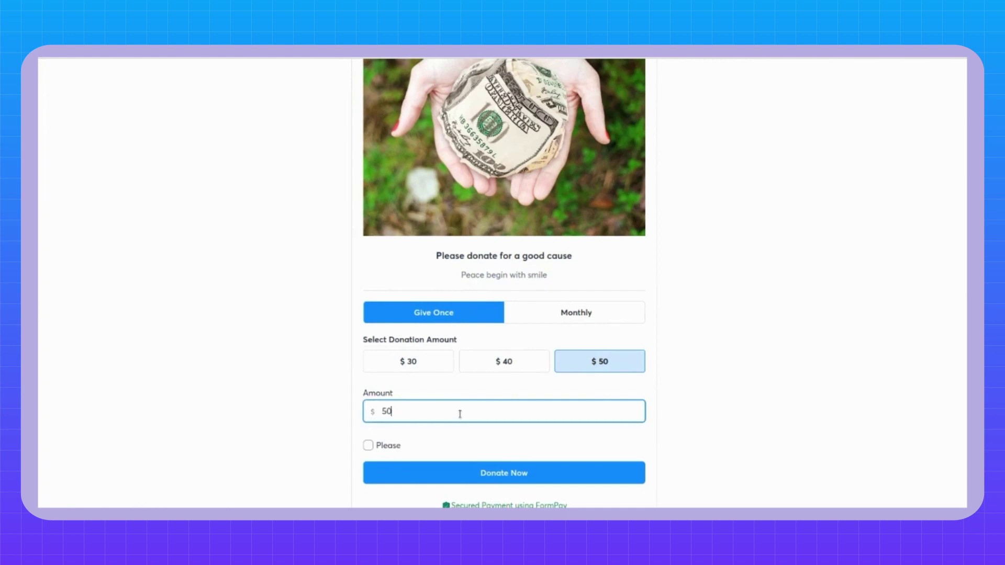
{"action": "type", "text": "100"}
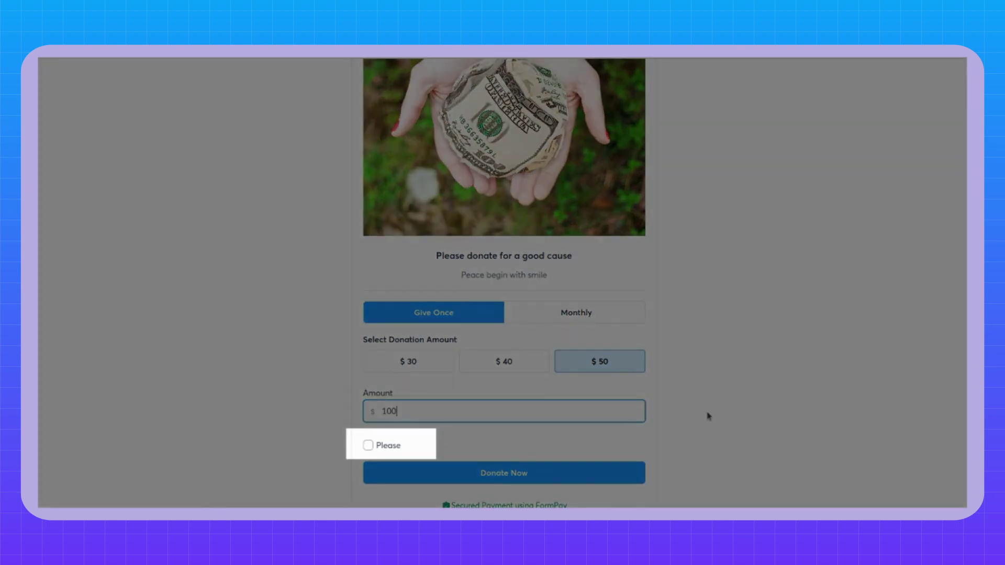
{"action": "left_click", "coordinate": [715, 411]}
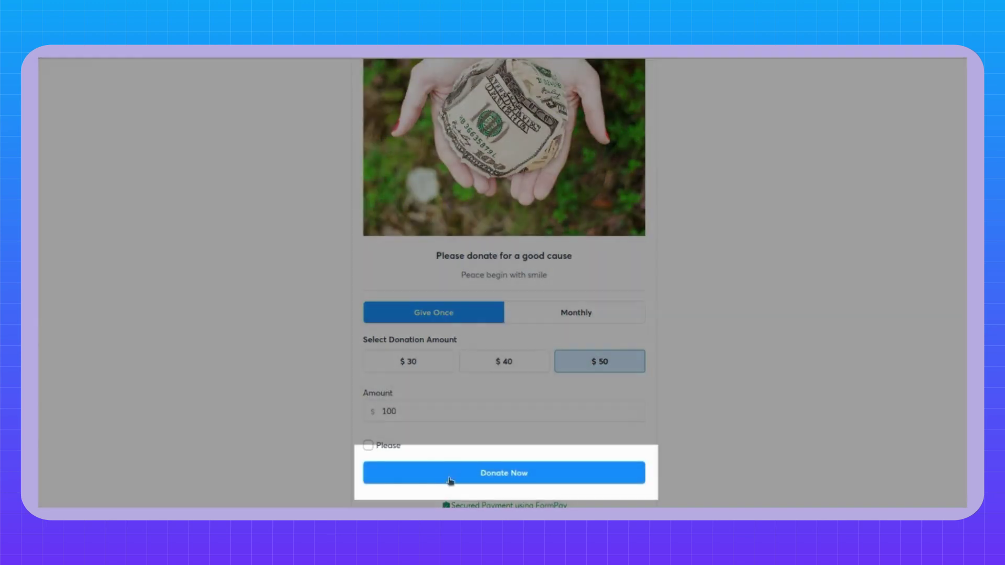
Submit via Donate Now, choose Pay Via Authorize at checkout, then return to the form.
{"action": "left_click", "coordinate": [452, 476]}
{"action": "left_click", "coordinate": [422, 336]}
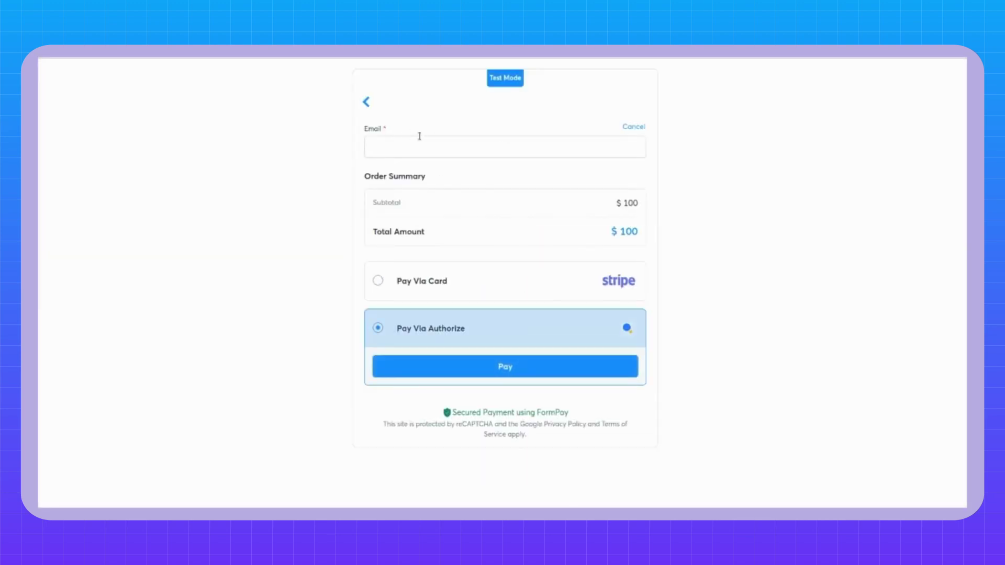
{"action": "left_click", "coordinate": [366, 103]}
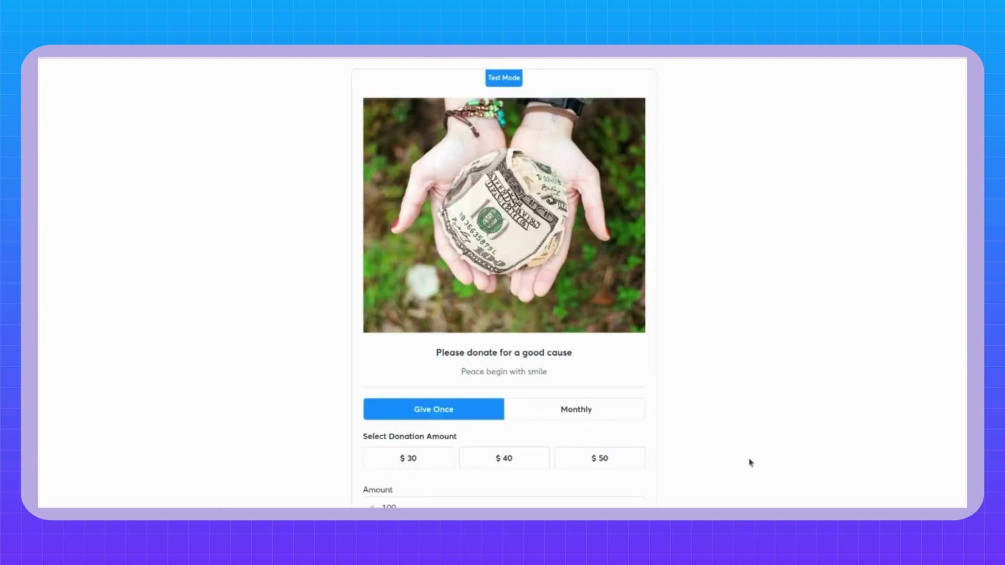
{"action": "scroll", "coordinate": [750, 463], "scroll_direction": "down", "scroll_amount": 2}
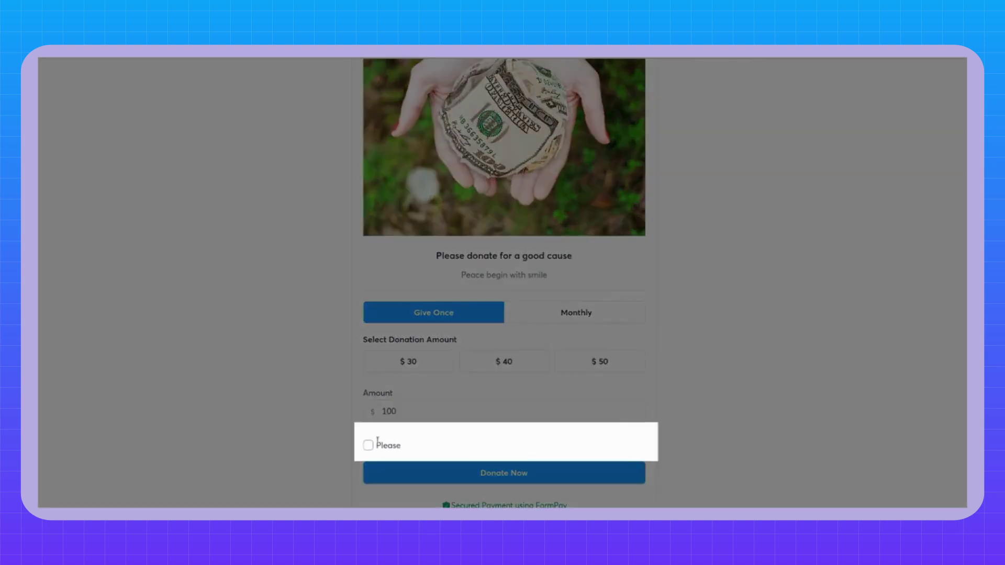
Tick 'Please', enter a donor name and a 'Thanks' comment, and make the donation Monthly.
{"action": "left_click", "coordinate": [367, 446]}
{"action": "left_click", "coordinate": [414, 473]}
{"action": "type", "text": "s"}
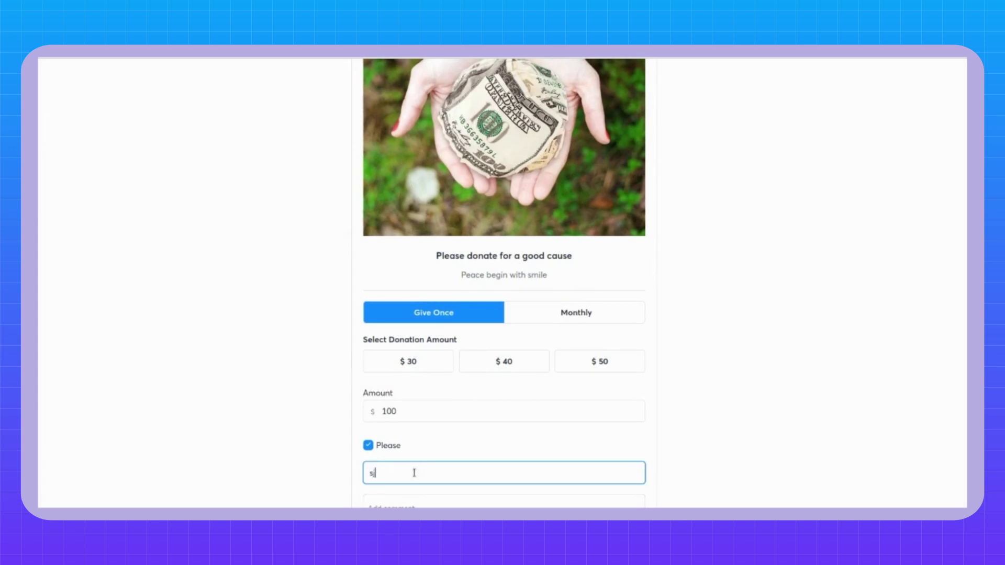
{"action": "type", "text": "hiv shakti singh"}
{"action": "scroll", "coordinate": [729, 401], "scroll_direction": "down", "scroll_amount": 2}
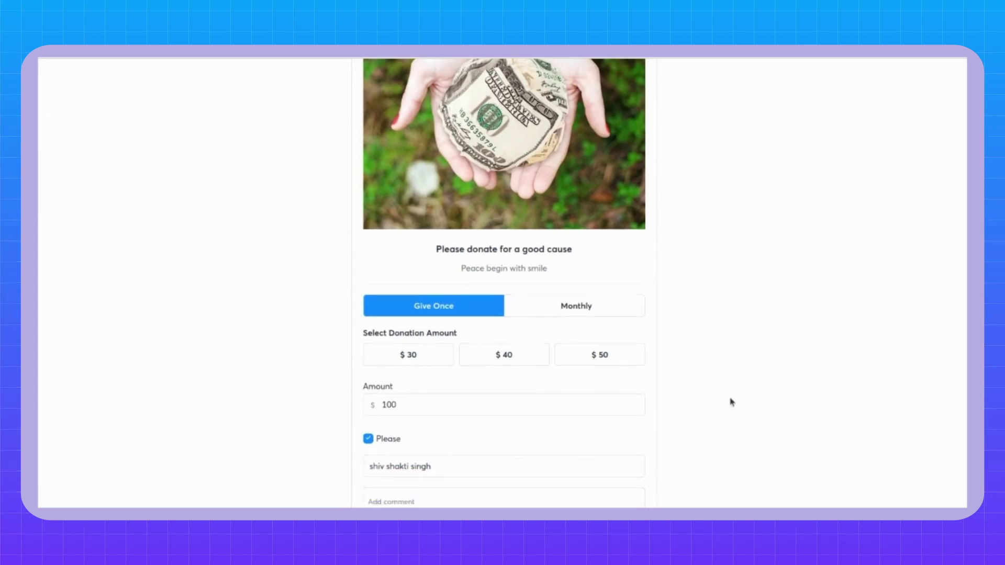
{"action": "left_click", "coordinate": [505, 404]}
{"action": "type", "text": "Thanks"}
{"action": "left_click", "coordinate": [836, 428]}
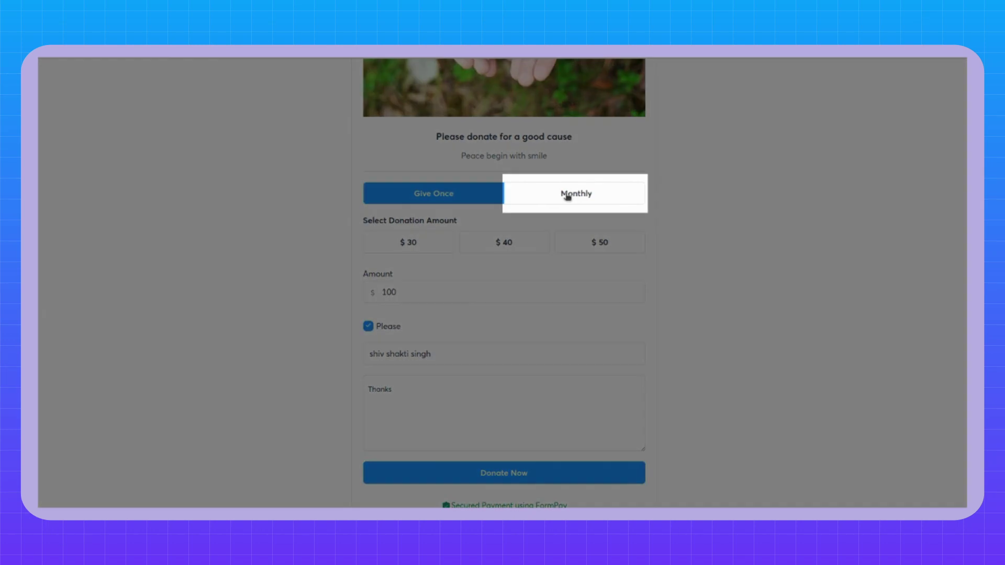
{"action": "left_click", "coordinate": [567, 196]}
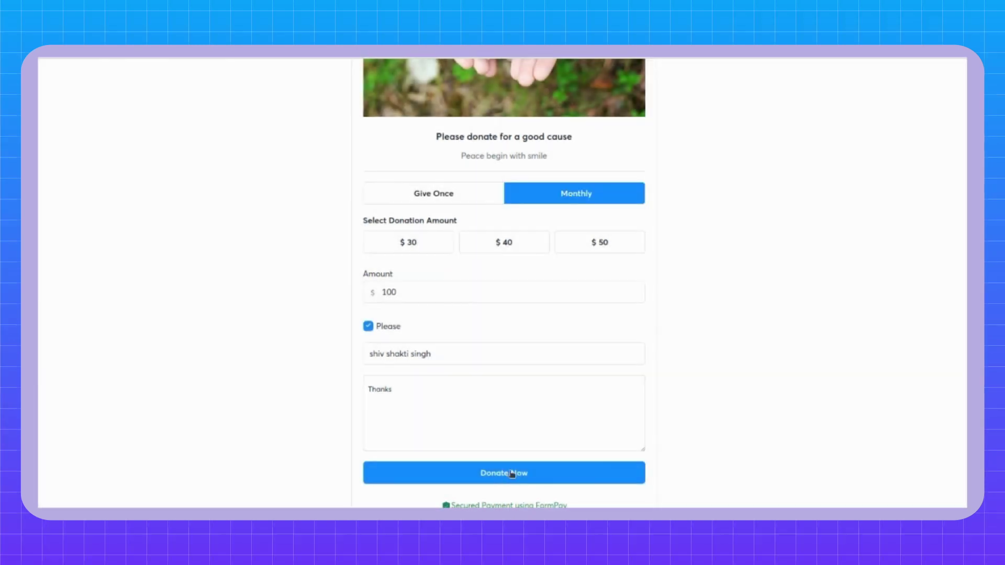
Submit the monthly $100 donation to checkout with saved email, trying card then Authorize payment.
{"action": "left_click", "coordinate": [506, 479]}
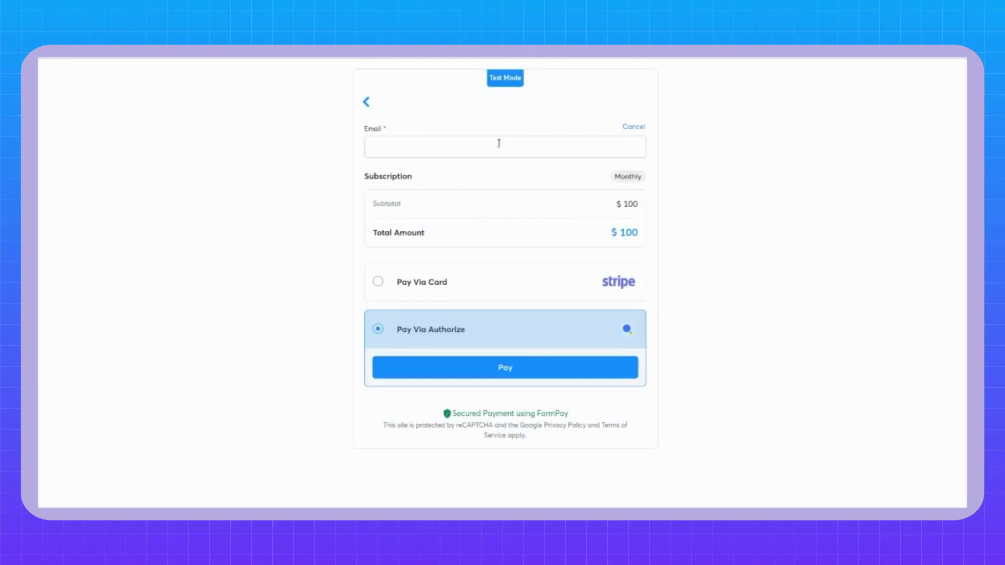
{"action": "left_click", "coordinate": [498, 143]}
{"action": "left_click", "coordinate": [446, 192]}
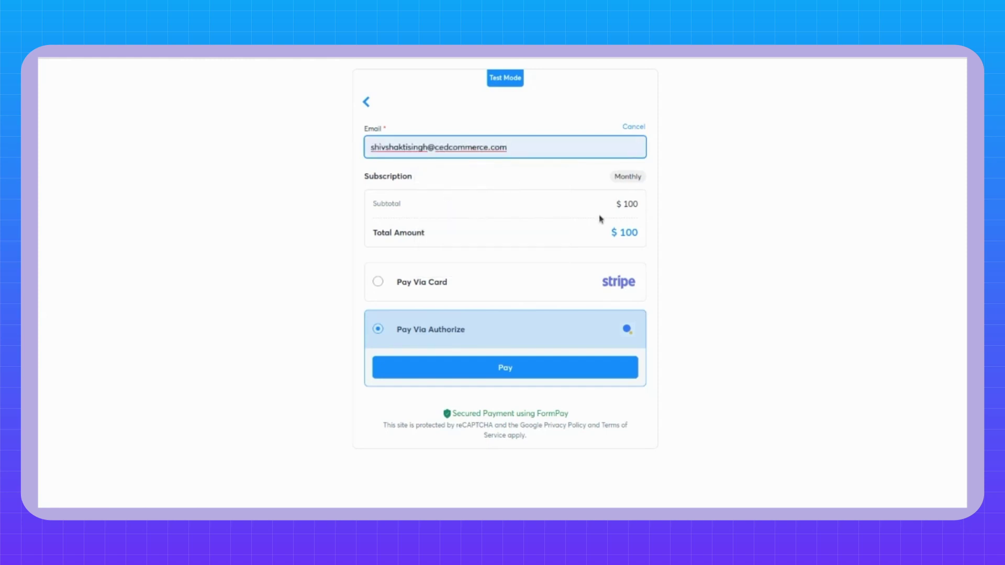
{"action": "left_click", "coordinate": [515, 285]}
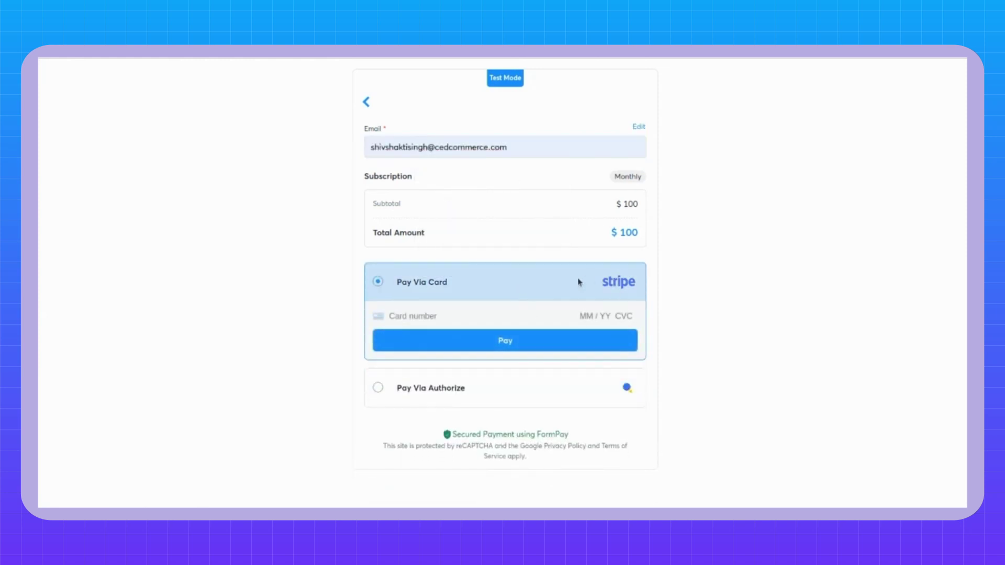
{"action": "left_click", "coordinate": [493, 389]}
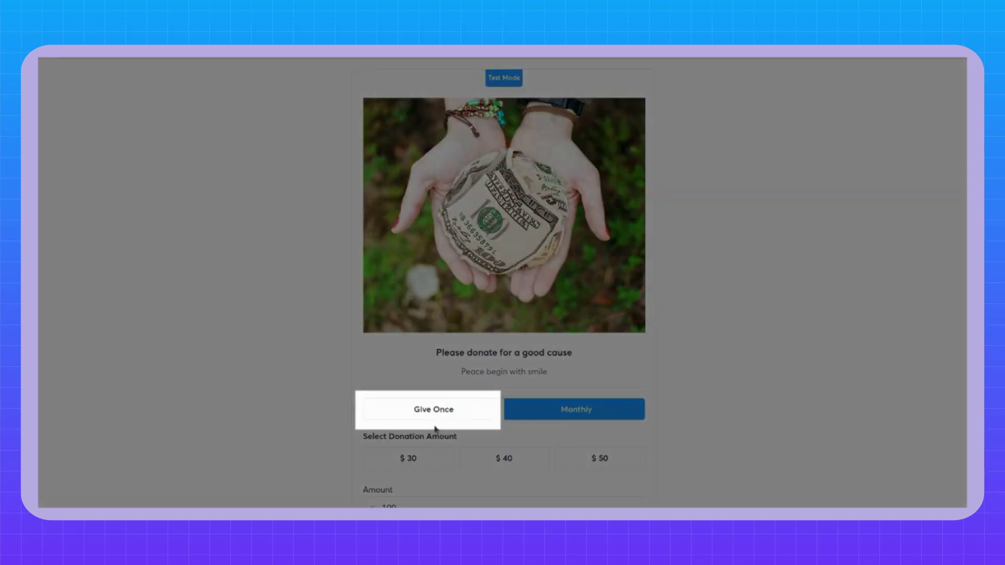
Submit a one-time $100 Give Once donation to checkout with saved email and card payment.
{"action": "left_click", "coordinate": [436, 412]}
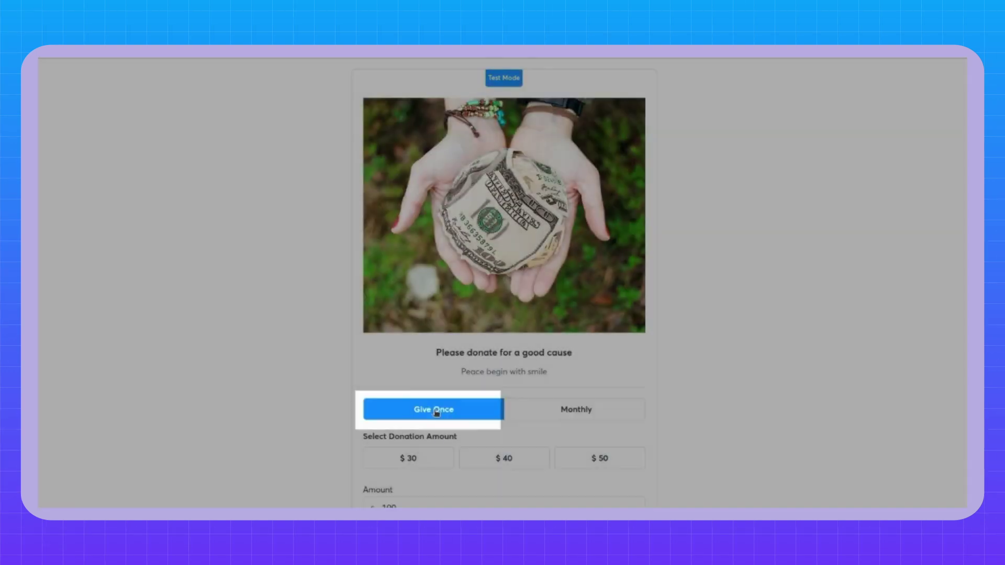
{"action": "scroll", "coordinate": [434, 409], "scroll_direction": "down", "scroll_amount": 3}
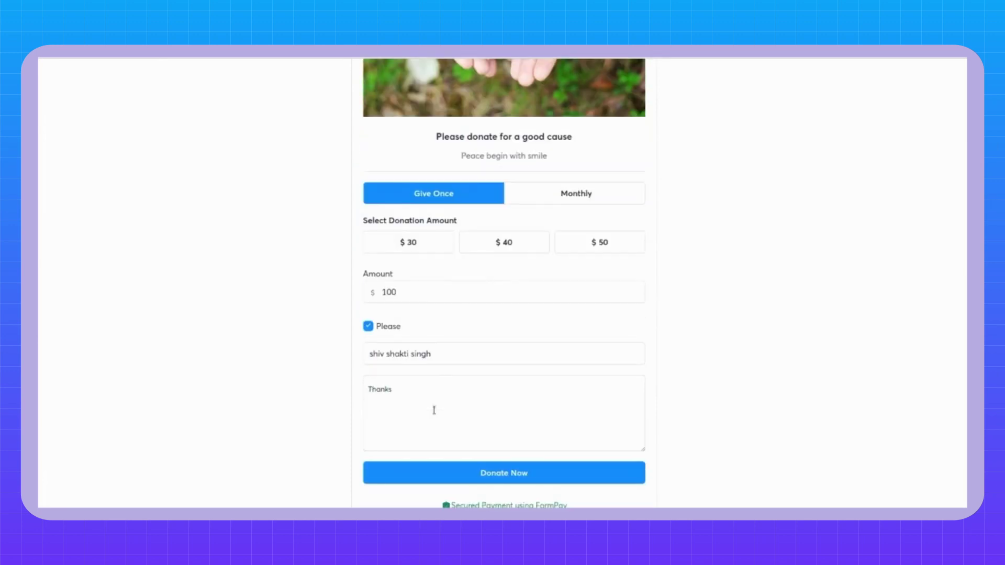
{"action": "left_click", "coordinate": [524, 478]}
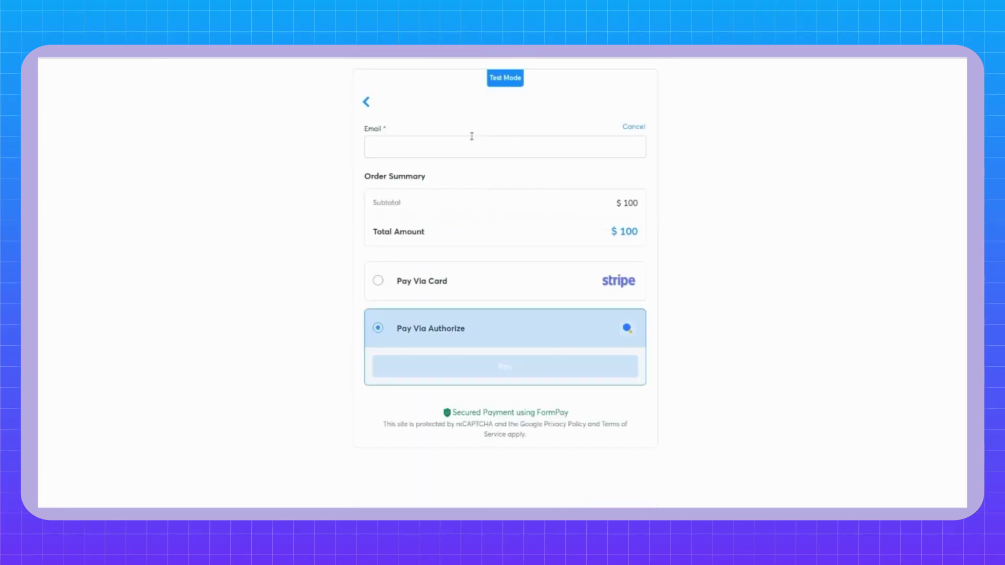
{"action": "left_click", "coordinate": [471, 139]}
{"action": "left_click", "coordinate": [482, 195]}
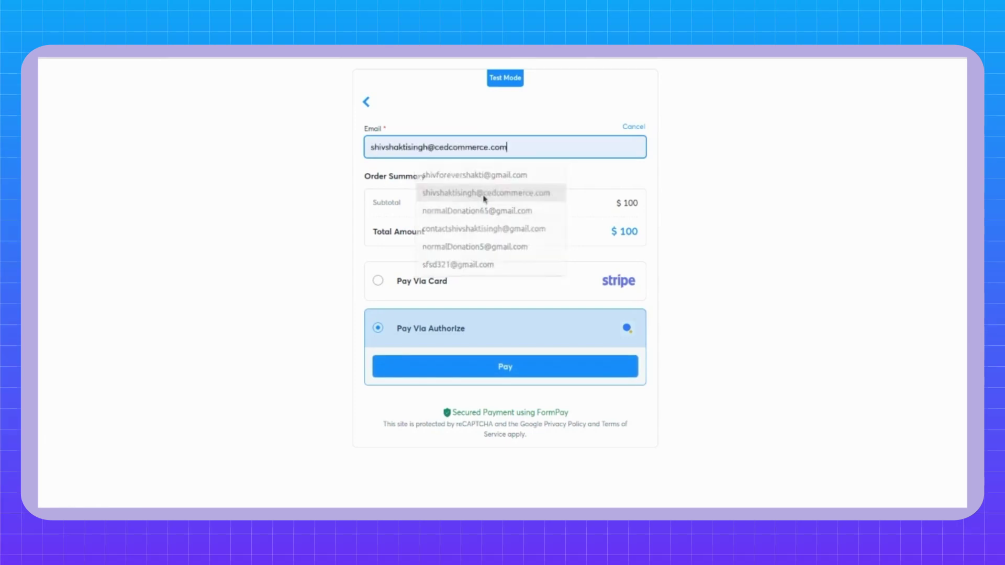
{"action": "left_click", "coordinate": [466, 290]}
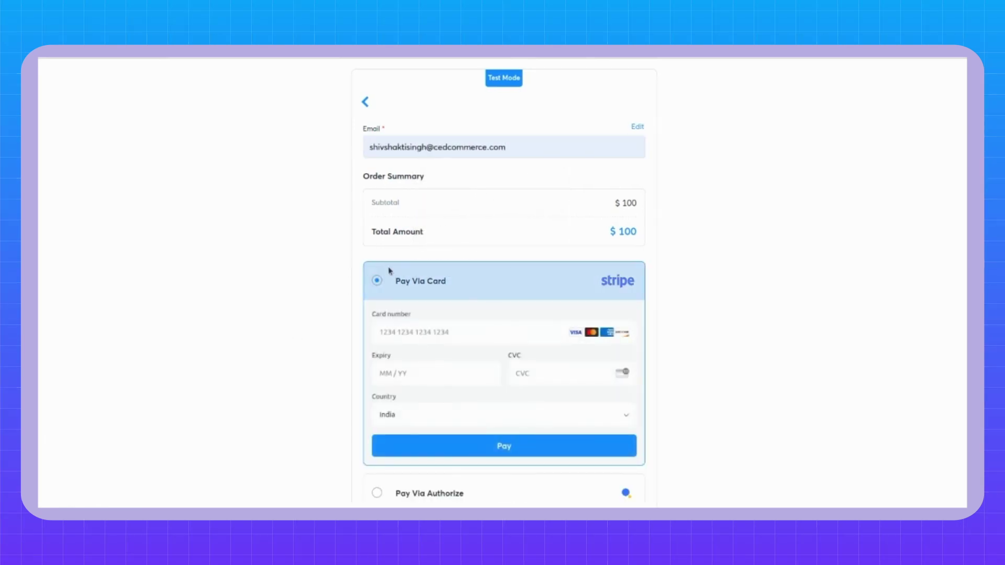